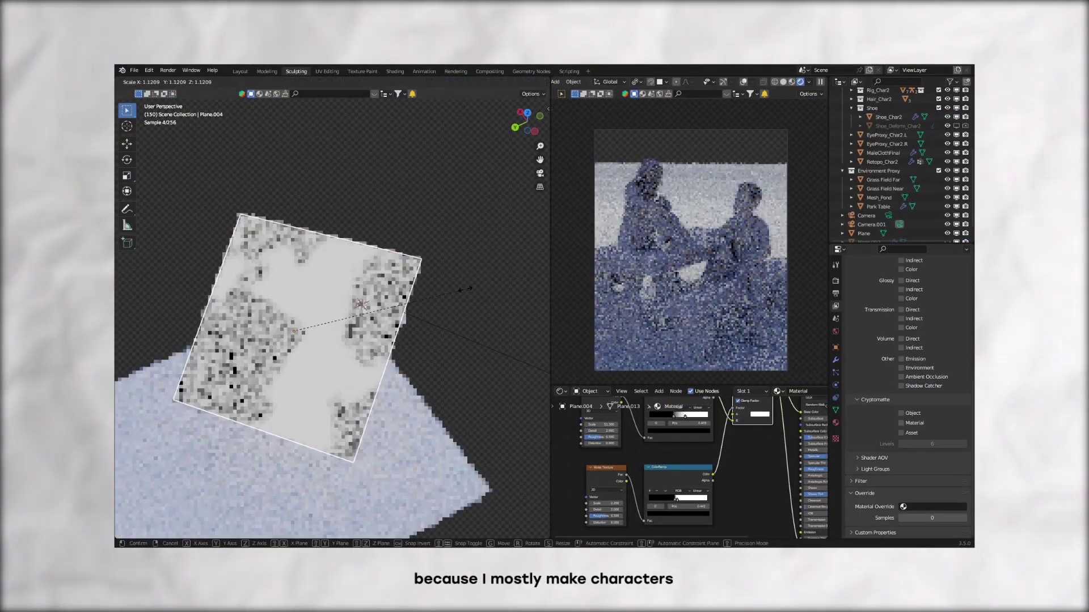
# Scale up the noise-textured plane by about 1.255 and apply its rotation.
pyautogui.click(465, 289)
pyautogui.hotkey('ctrl', 'a')
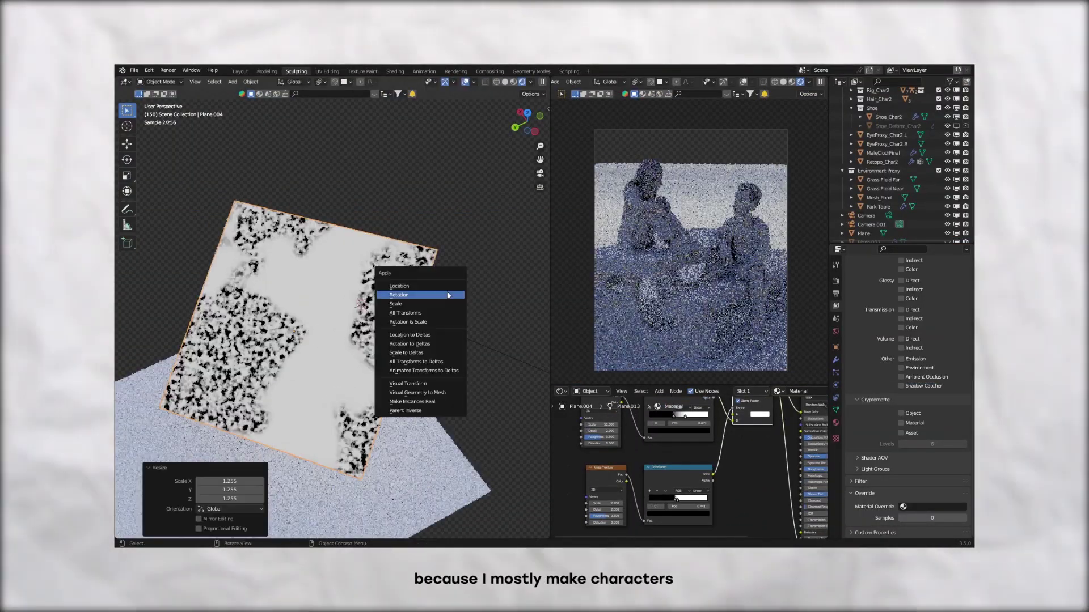
pyautogui.click(445, 295)
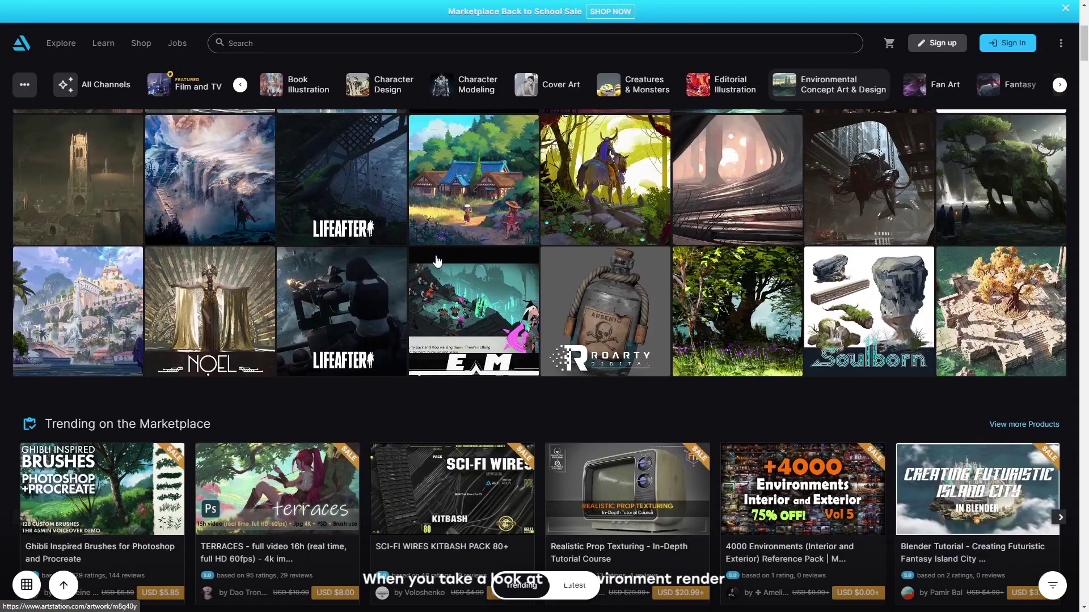
# Browse the environment artworks on the ArtStation website.
pyautogui.scroll(-7, 437, 261)
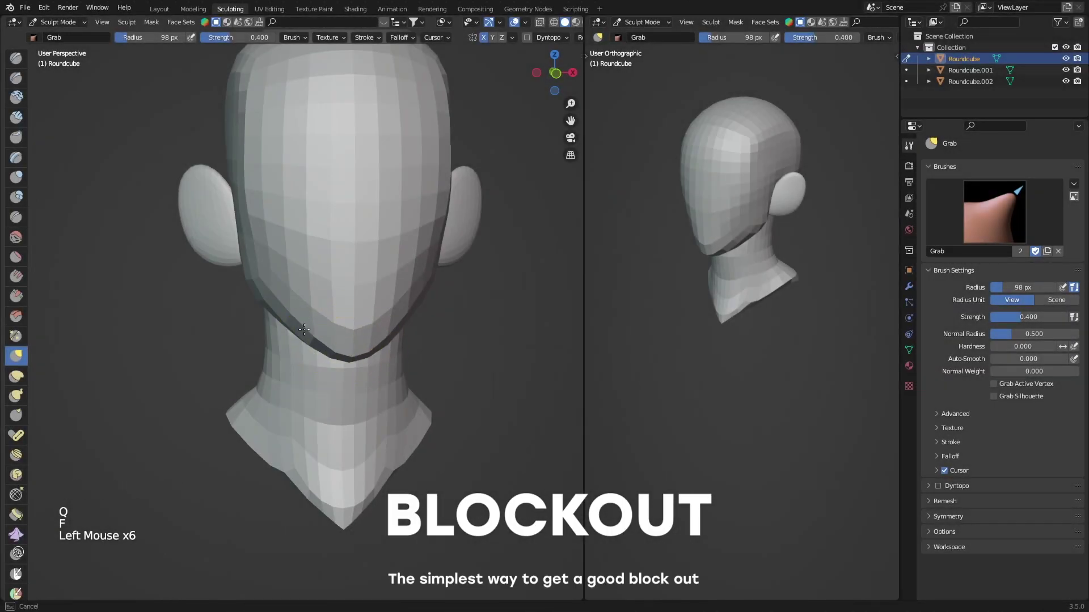
# Add a round cube in Object Mode and move it below the neck as the chest blockout piece.
pyautogui.moveTo(304, 329)
pyautogui.keyDown('ctrl'); pyautogui.mouseDown(button='middle')
pyautogui.moveTo(333, 243)
pyautogui.moveTo(297, 222)
pyautogui.moveTo(305, 189)
pyautogui.mouseUp(button='middle'); pyautogui.keyUp('ctrl')
pyautogui.hotkey('ctrl', 'Tab')
pyautogui.press('q')
pyautogui.click(293, 224)
pyautogui.press('KP_1')
pyautogui.press('g')
pyautogui.click(397, 272)
pyautogui.keyDown('shift'); pyautogui.moveTo(397, 272); pyautogui.dragTo(405, 295, button='middle'); pyautogui.keyUp('shift')
pyautogui.keyDown('ctrl'); pyautogui.moveTo(405, 294); pyautogui.dragTo(409, 280, button='middle'); pyautogui.keyUp('ctrl')
# Scale and rotate the round cube below the neck from the front and side views to form the chest.
pyautogui.press('s')
pyautogui.press('s')
pyautogui.click(342, 278)
pyautogui.press('KP_3')
pyautogui.press('s')
pyautogui.press('s')
pyautogui.click(366, 298)
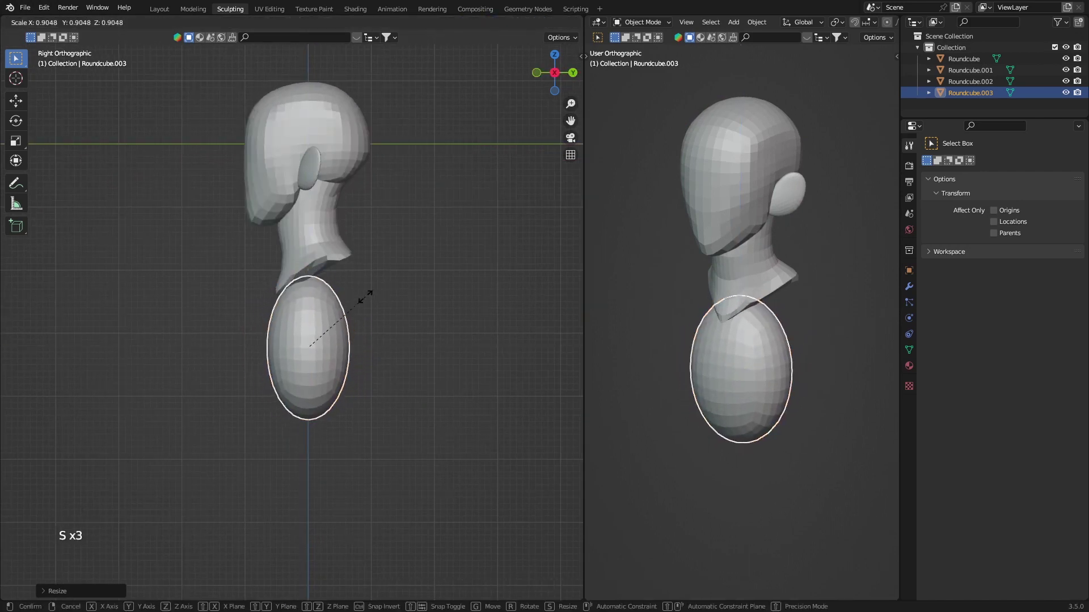
pyautogui.press('r')
pyautogui.press('s')
pyautogui.click(363, 239)
pyautogui.click(333, 228)
# Switch the chest piece to Sculpt Mode and reshape it with a resized brush.
pyautogui.keyDown('ctrl'); pyautogui.moveTo(332, 228); pyautogui.dragTo(323, 255, button='middle'); pyautogui.keyUp('ctrl')
pyautogui.hotkey('ctrl', 'Tab')
pyautogui.moveTo(323, 255)
pyautogui.keyDown('shift'); pyautogui.mouseDown(button='middle')
pyautogui.moveTo(315, 280)
pyautogui.moveTo(327, 336)
pyautogui.mouseUp(button='middle'); pyautogui.keyUp('shift')
pyautogui.press('q')
pyautogui.press('f')
pyautogui.press('f')
pyautogui.click(352, 287)
pyautogui.click(352, 287)
pyautogui.click(396, 328)
# Transfer sculpting to another blockout piece and resize the brush to shape it.
pyautogui.hotkey('alt', 'q')
pyautogui.press('f')
pyautogui.press('f')
pyautogui.click(394, 255)
pyautogui.click(394, 255)
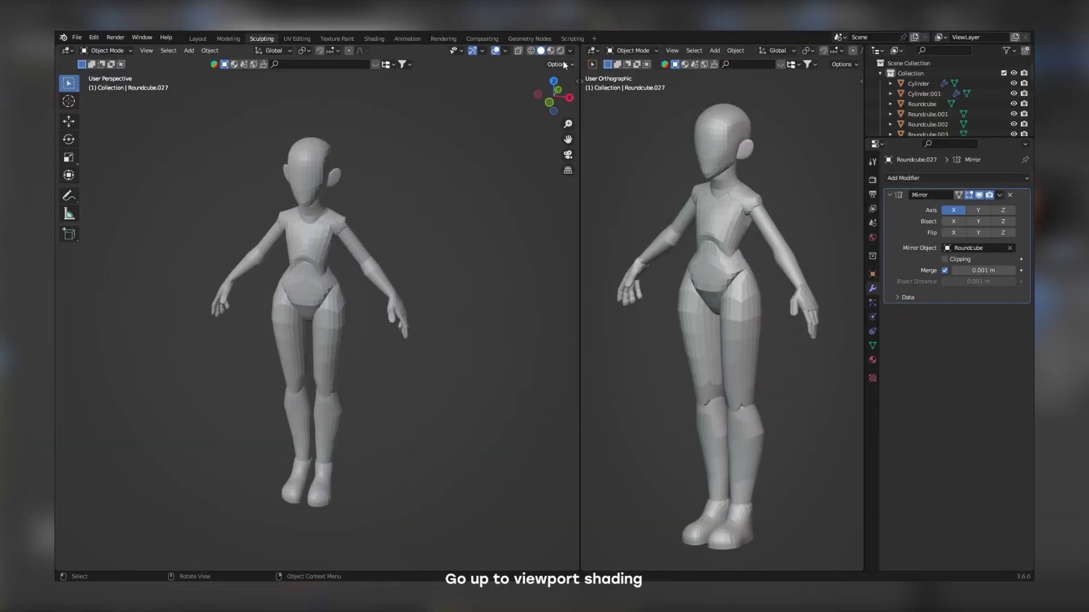
# Set the viewport shading to MatCap with a Single color of value 0 and check the figure's silhouette from another angle.
pyautogui.click(570, 50)
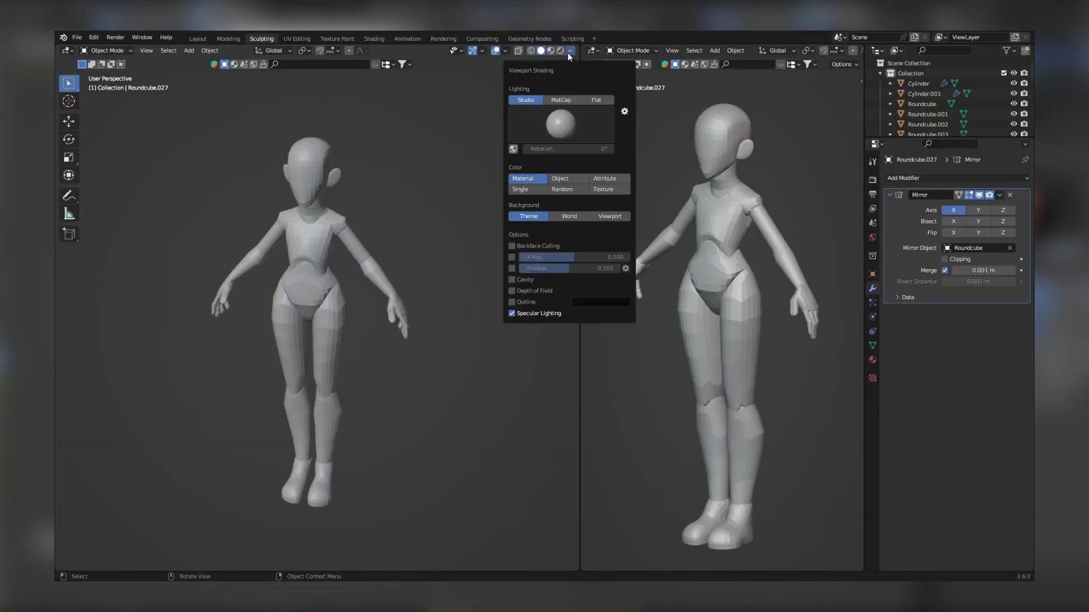
pyautogui.click(563, 100)
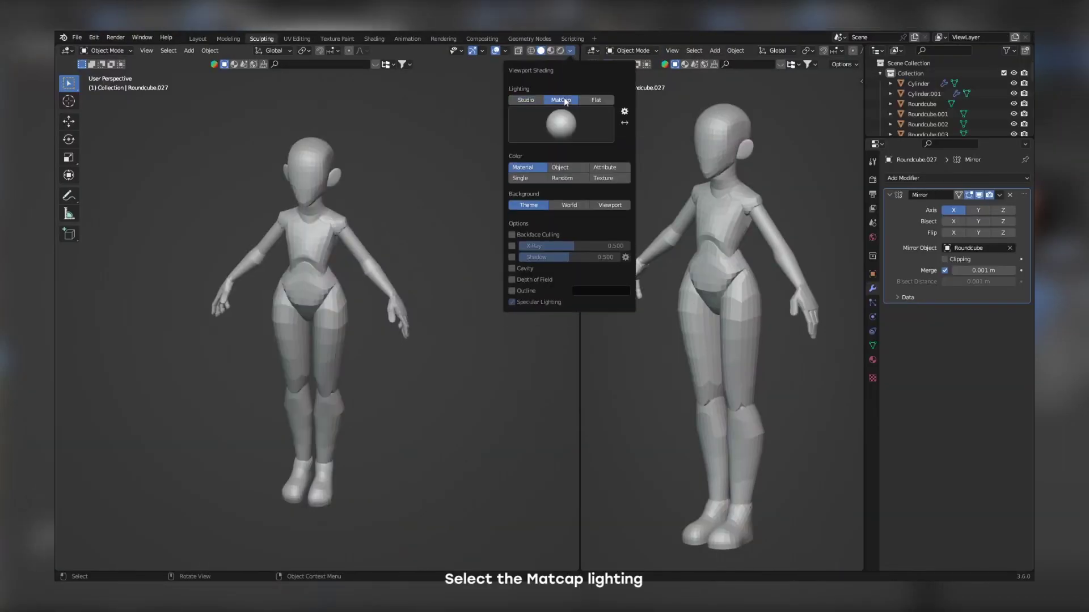
pyautogui.click(539, 177)
pyautogui.click(541, 191)
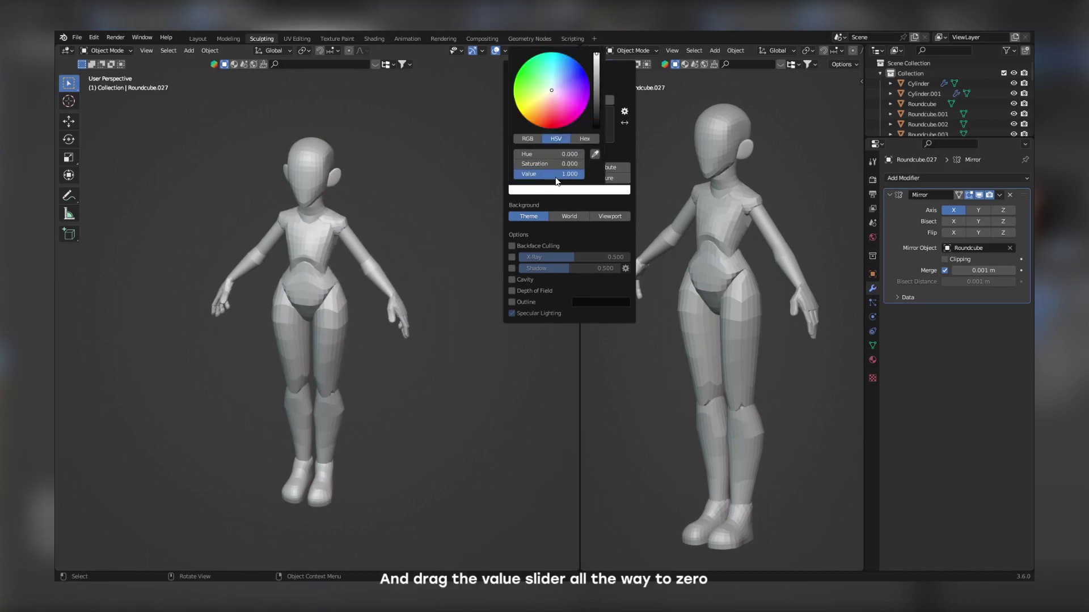
pyautogui.moveTo(560, 174); pyautogui.dragTo(514, 174)
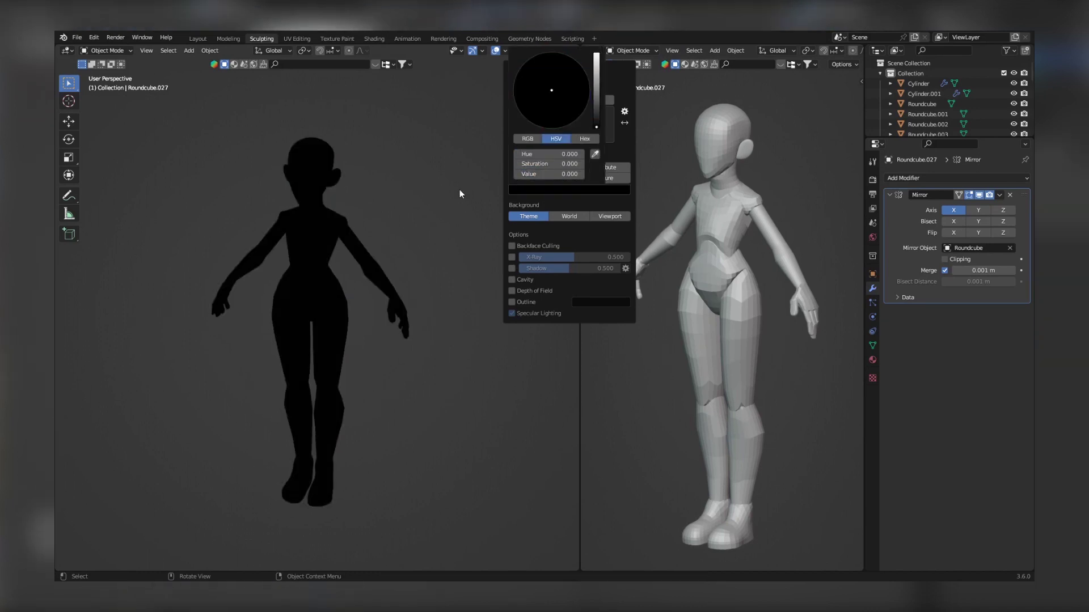
pyautogui.moveTo(333, 279)
pyautogui.mouseDown(button='middle')
pyautogui.moveTo(375, 251)
pyautogui.moveTo(491, 252)
pyautogui.mouseUp(button='middle')
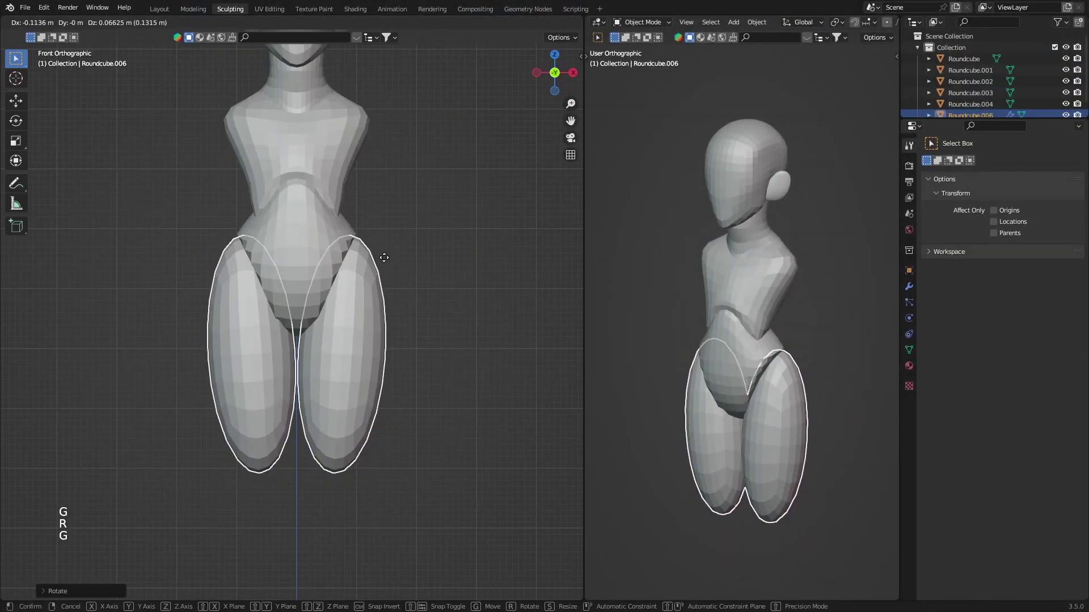
# Position the mirrored thigh pieces against the hips and switch them to Sculpt Mode.
pyautogui.click(385, 252)
pyautogui.keyDown('ctrl'); pyautogui.moveTo(387, 249); pyautogui.dragTo(392, 284, button='middle'); pyautogui.keyUp('ctrl')
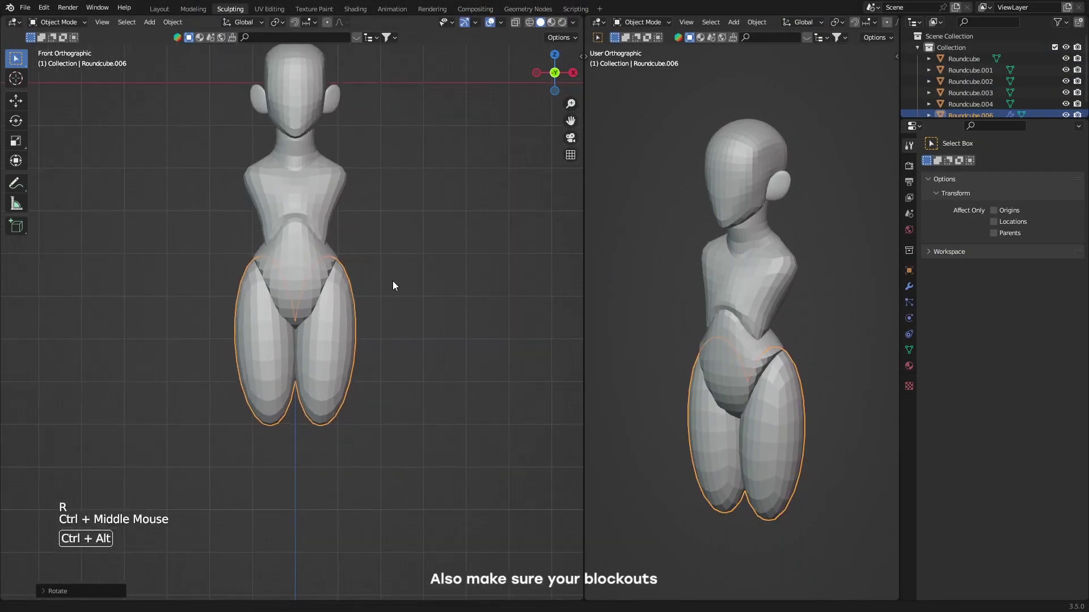
pyautogui.hotkey('ctrl', 'Tab')
pyautogui.keyDown('ctrl'); pyautogui.moveTo(352, 360); pyautogui.dragTo(356, 380, button='middle'); pyautogui.keyUp('ctrl')
pyautogui.press('f')
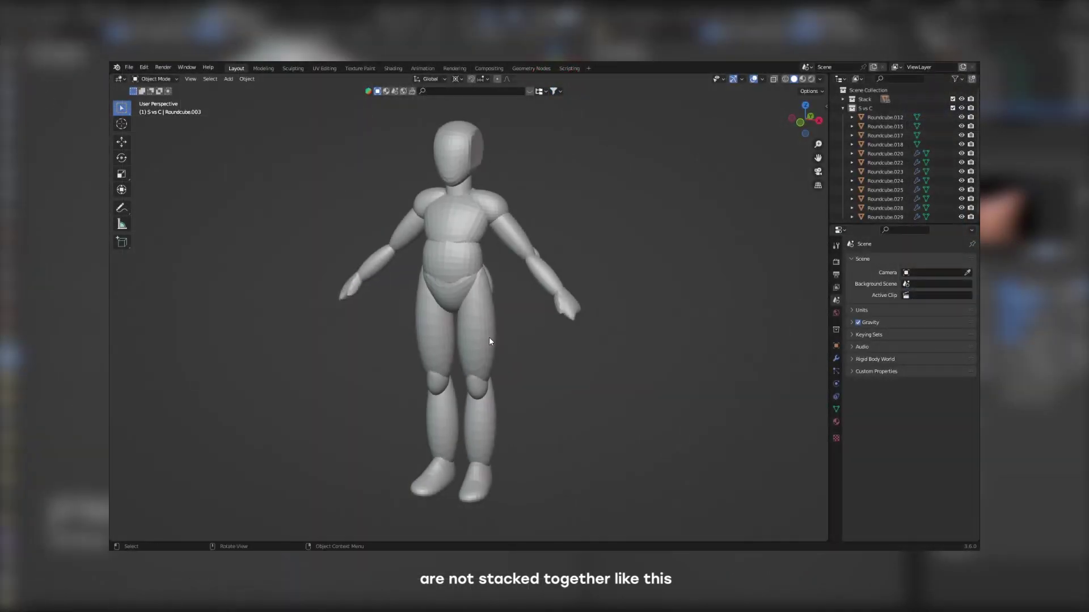
# Annotate the contours of the blockout figure's legs, torso and arms with red freehand lines.
pyautogui.moveTo(466, 346)
pyautogui.mouseDown(button='middle')
pyautogui.moveTo(512, 331)
pyautogui.moveTo(531, 308)
pyautogui.moveTo(609, 305)
pyautogui.moveTo(595, 141)
pyautogui.moveTo(527, 265)
pyautogui.moveTo(479, 292)
pyautogui.moveTo(543, 284)
pyautogui.moveTo(487, 287)
pyautogui.moveTo(494, 257)
pyautogui.moveTo(475, 276)
pyautogui.moveTo(431, 267)
pyautogui.mouseUp(button='middle')
pyautogui.click(121, 208)
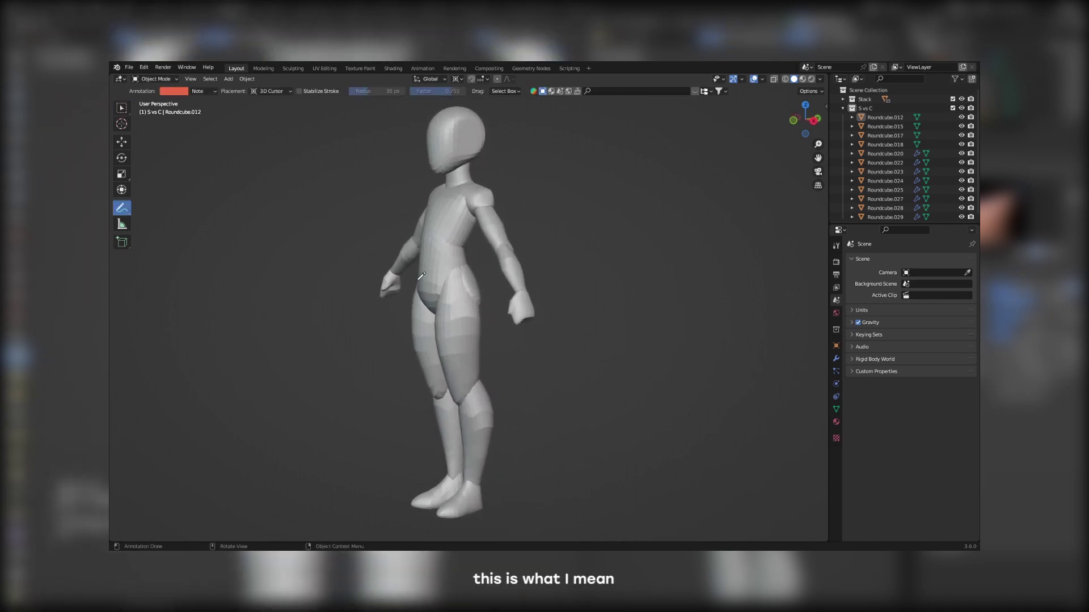
pyautogui.moveTo(438, 276)
pyautogui.mouseDown()
pyautogui.moveTo(439, 381)
pyautogui.moveTo(461, 502)
pyautogui.mouseUp()
pyautogui.moveTo(483, 376); pyautogui.dragTo(485, 490)
pyautogui.moveTo(423, 185); pyautogui.dragTo(417, 304)
pyautogui.moveTo(482, 214); pyautogui.dragTo(473, 249)
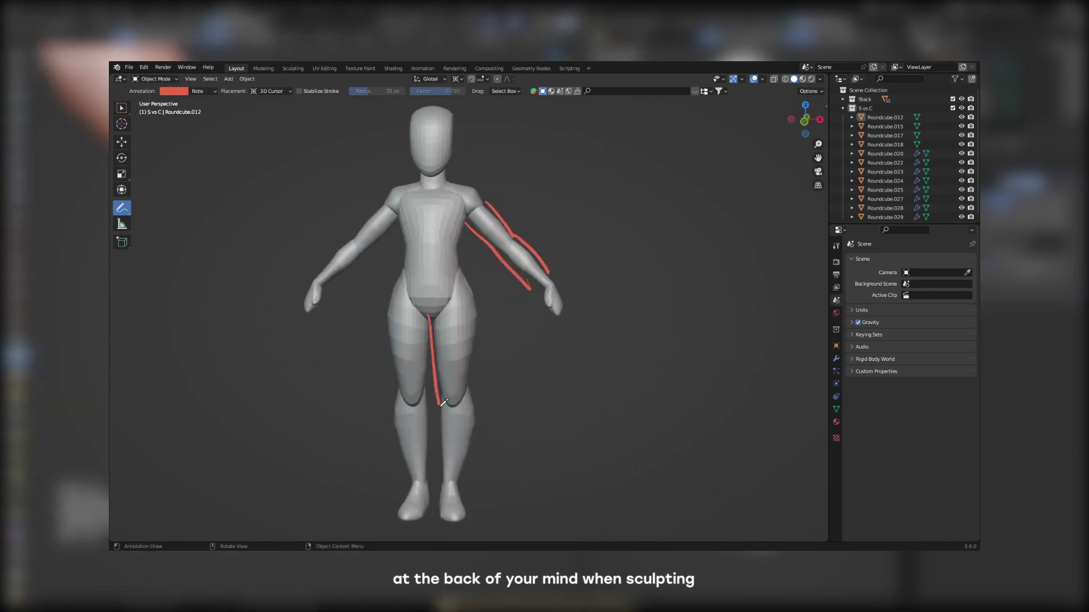
pyautogui.moveTo(470, 277); pyautogui.dragTo(474, 376)
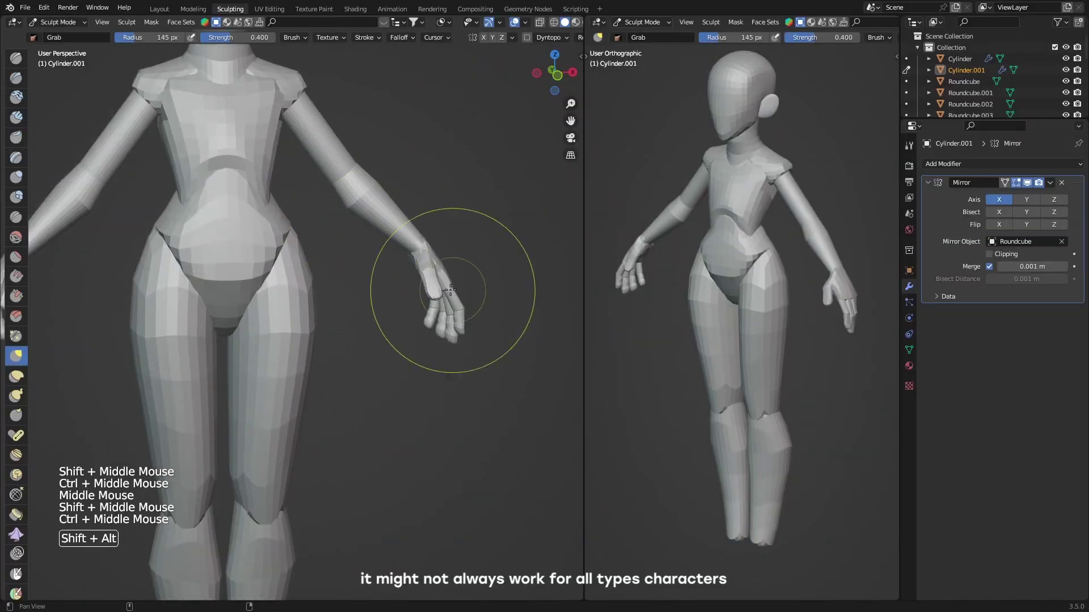
# Select both segments of the hand's outer finger in Object Mode and rotate and move them into place.
pyautogui.moveTo(425, 291)
pyautogui.keyDown('ctrl'); pyautogui.mouseDown(button='middle')
pyautogui.moveTo(433, 214)
pyautogui.moveTo(364, 269)
pyautogui.mouseUp(button='middle'); pyautogui.keyUp('ctrl')
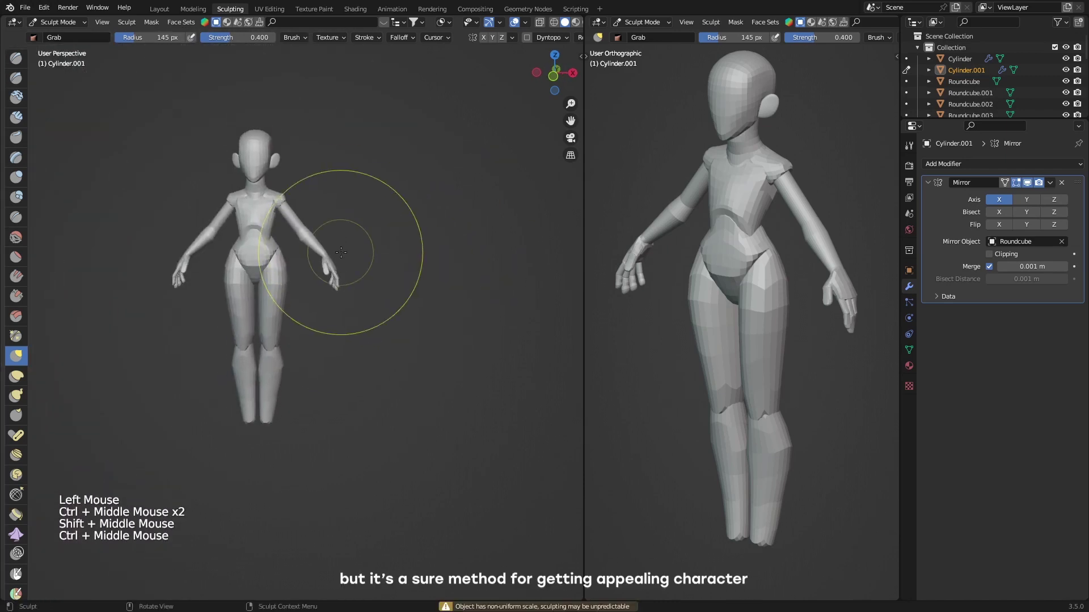
pyautogui.moveTo(341, 195)
pyautogui.mouseDown(button='middle')
pyautogui.moveTo(345, 225)
pyautogui.moveTo(360, 207)
pyautogui.moveTo(444, 245)
pyautogui.moveTo(331, 176)
pyautogui.moveTo(343, 267)
pyautogui.mouseUp(button='middle')
pyautogui.hotkey('ctrl', 'Tab')
pyautogui.click(331, 176)
pyautogui.keyDown('shift'); pyautogui.click(344, 273); pyautogui.keyUp('shift')
pyautogui.press('r')
pyautogui.press('g')
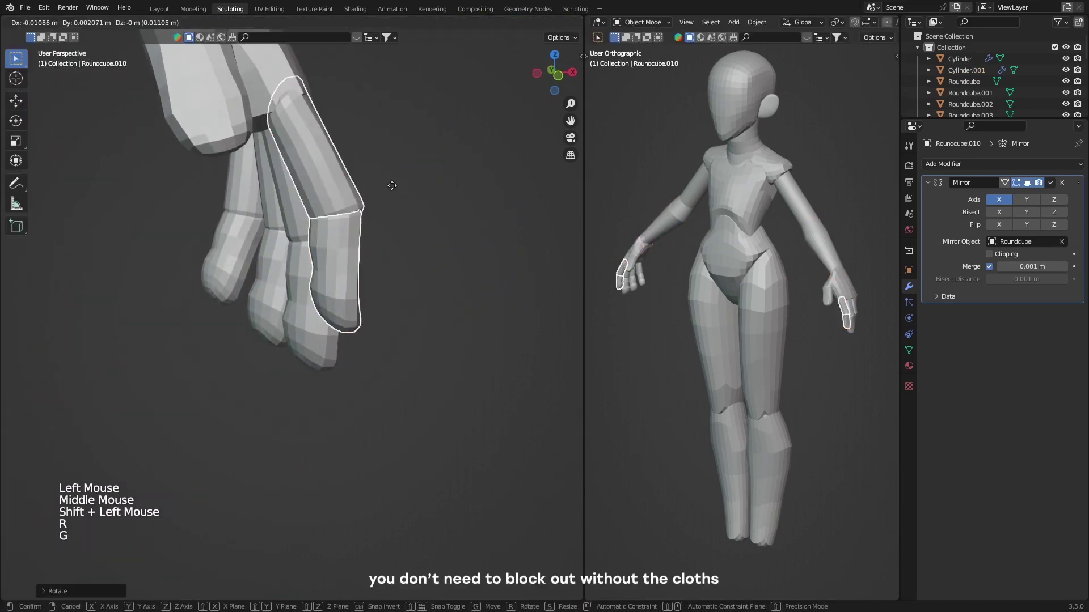
# Refine the rotation and position of the finger segments from the front view.
pyautogui.press('KP_1')
pyautogui.press('r')
pyautogui.press('g')
pyautogui.keyDown('ctrl'); pyautogui.moveTo(491, 165); pyautogui.dragTo(409, 238, button='middle'); pyautogui.keyUp('ctrl')
pyautogui.moveTo(409, 238)
pyautogui.mouseDown(button='middle')
pyautogui.moveTo(355, 280)
pyautogui.moveTo(408, 244)
pyautogui.mouseUp(button='middle')
pyautogui.moveTo(409, 244)
pyautogui.mouseDown(button='middle')
pyautogui.moveTo(451, 212)
pyautogui.moveTo(454, 300)
pyautogui.moveTo(495, 271)
pyautogui.mouseUp(button='middle')
pyautogui.click(451, 212)
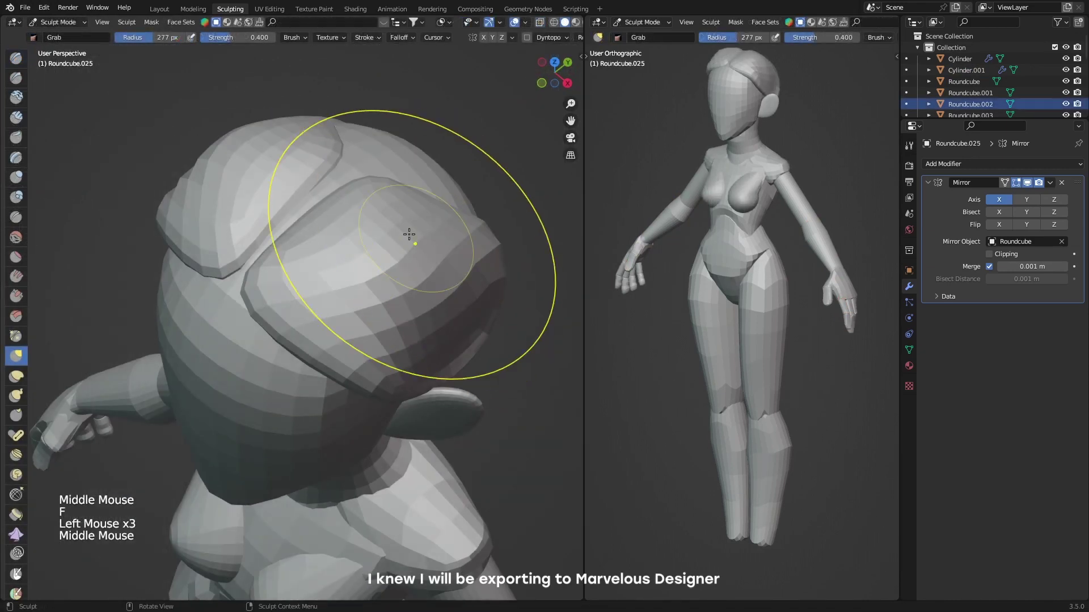
# Reshape the mirrored hair pieces on top of the head with the Grab brush at a 242 px radius, smoothing where needed.
pyautogui.moveTo(414, 236); pyautogui.dragTo(339, 204, button='middle')
pyautogui.press('f')
pyautogui.click(340, 205)
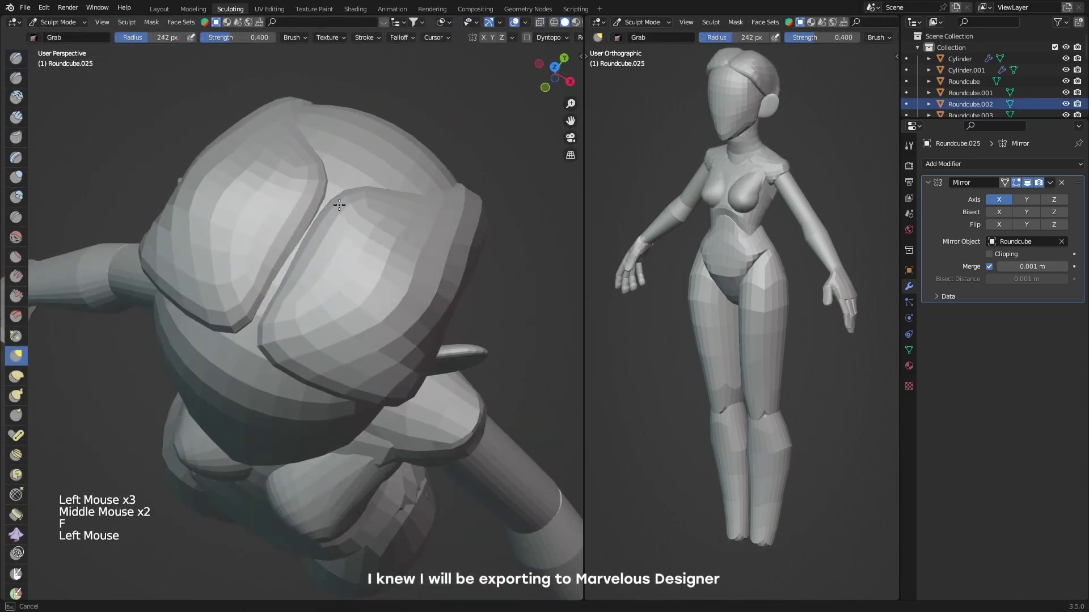
pyautogui.keyDown('shift'); pyautogui.click(448, 299); pyautogui.keyUp('shift')
pyautogui.keyDown('ctrl'); pyautogui.moveTo(448, 299); pyautogui.dragTo(409, 266, button='middle'); pyautogui.keyUp('ctrl')
pyautogui.moveTo(408, 266); pyautogui.dragTo(369, 224, button='middle')
pyautogui.keyDown('ctrl'); pyautogui.moveTo(369, 224); pyautogui.dragTo(363, 272, button='middle'); pyautogui.keyUp('ctrl')
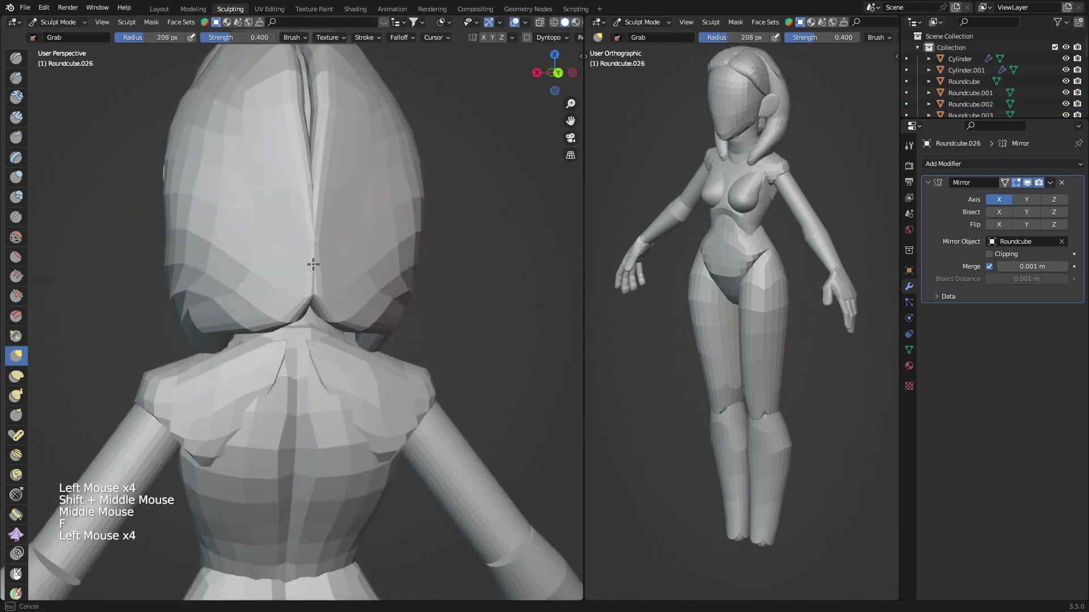
# Pull the lower ends of the back hair pieces into shape above the shoulders with the Grab brush.
pyautogui.click(294, 334)
pyautogui.moveTo(312, 268); pyautogui.dragTo(351, 323, button='middle')
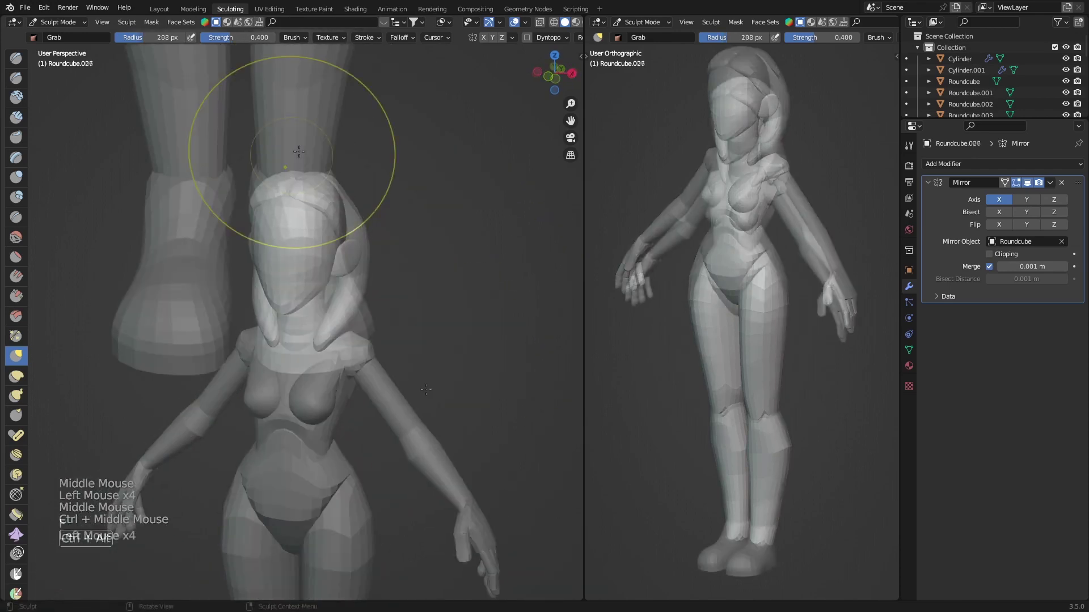
pyautogui.moveTo(272, 158)
pyautogui.keyDown('ctrl'); pyautogui.mouseDown(button='middle')
pyautogui.moveTo(299, 224)
pyautogui.moveTo(292, 244)
pyautogui.moveTo(304, 304)
pyautogui.moveTo(323, 267)
pyautogui.moveTo(322, 236)
pyautogui.moveTo(315, 244)
pyautogui.mouseUp(button='middle'); pyautogui.keyUp('ctrl')
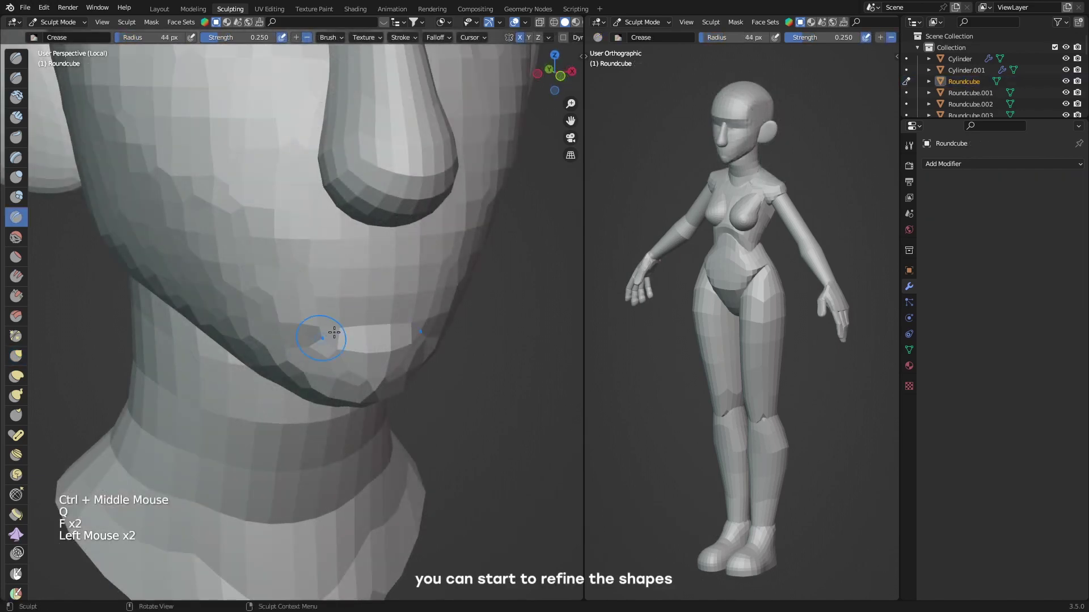
pyautogui.moveTo(352, 309); pyautogui.dragTo(391, 274, button='middle')
pyautogui.press('q')
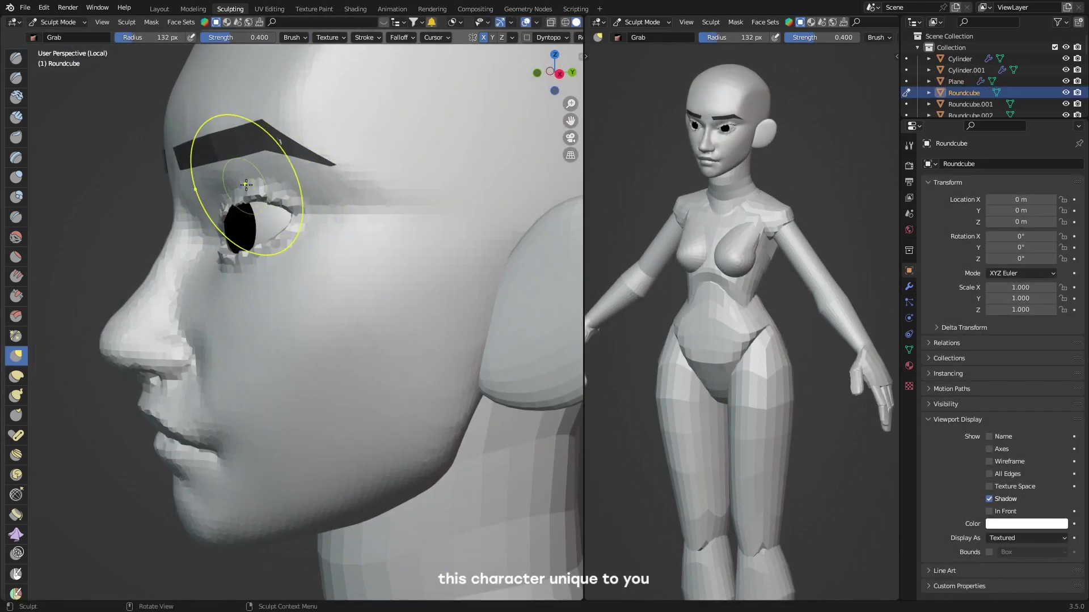
pyautogui.scroll(-1, 285, 195)
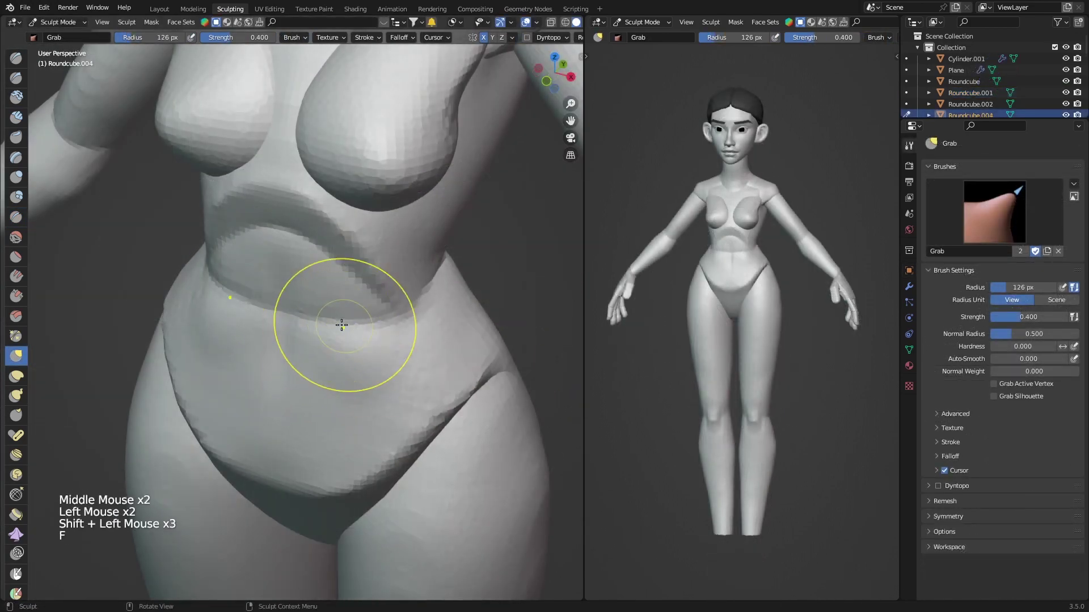
# Scrape the ridges below the ribcage with the Scrape/Peaks brush at a 59 px radius and smooth the surface.
pyautogui.press('q')
pyautogui.press('f')
pyautogui.press('f')
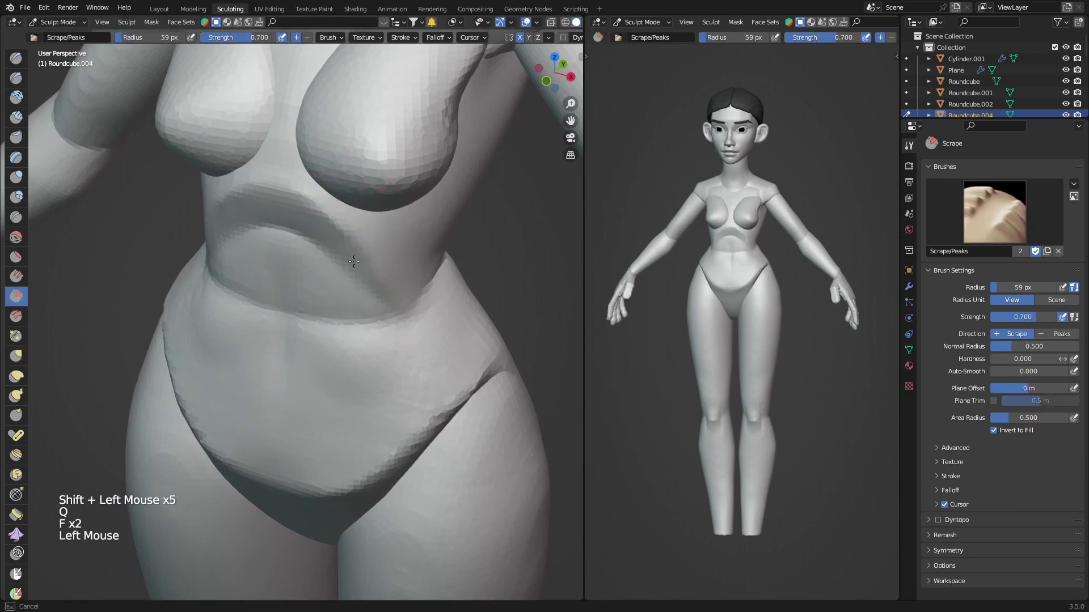
pyautogui.keyDown('shift'); pyautogui.click(305, 227); pyautogui.keyUp('shift')
pyautogui.moveTo(305, 226)
pyautogui.mouseDown(button='middle')
pyautogui.moveTo(216, 215)
pyautogui.moveTo(245, 255)
pyautogui.mouseUp(button='middle')
# Undo the last stroke on the torso and continue sculpting the waist with a resized brush.
pyautogui.press('q')
pyautogui.press('f')
pyautogui.hotkey('ctrl', 'z')
pyautogui.press('f')
pyautogui.press('f')
pyautogui.press('f')
pyautogui.click(245, 256)
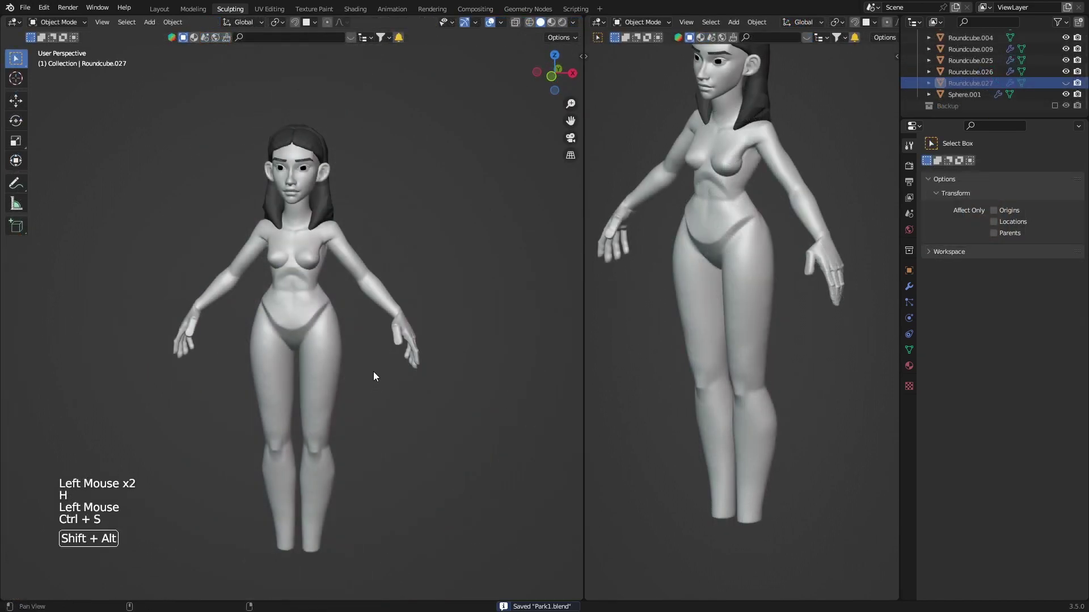
pyautogui.keyDown('shift'); pyautogui.moveTo(373, 372); pyautogui.dragTo(374, 381, button='middle'); pyautogui.keyUp('shift')
pyautogui.keyDown('ctrl'); pyautogui.moveTo(693, 210); pyautogui.dragTo(696, 227, button='middle'); pyautogui.keyUp('ctrl')
pyautogui.moveTo(697, 227)
pyautogui.keyDown('ctrl'); pyautogui.mouseDown(button='middle')
pyautogui.moveTo(706, 234)
pyautogui.moveTo(649, 236)
pyautogui.mouseUp(button='middle'); pyautogui.keyUp('ctrl')
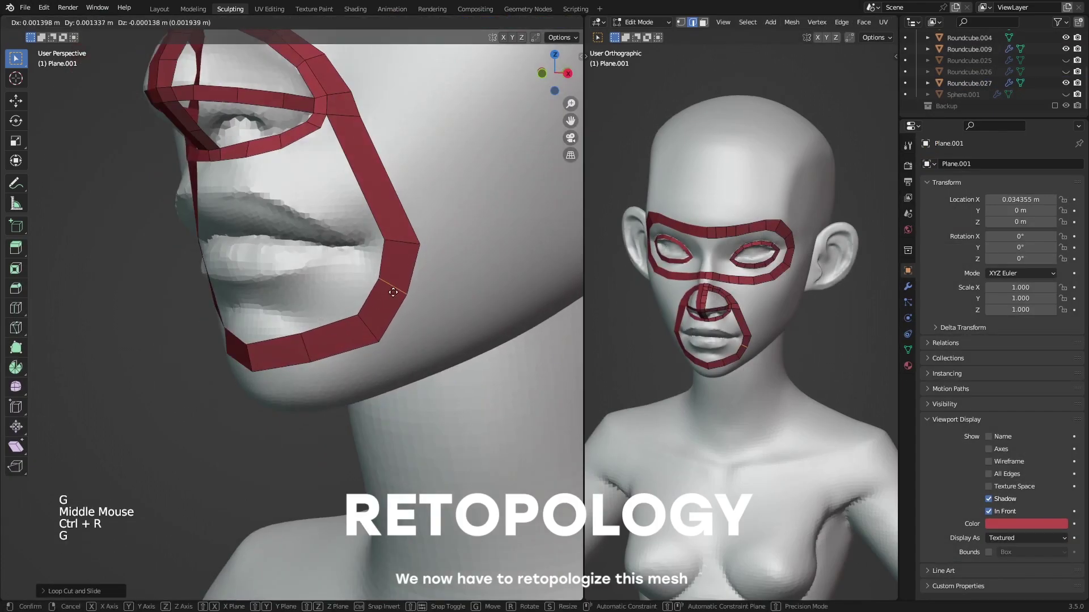
# Place the newly cut edge on the mouth's retopology ring and reposition a nearby vertex along the cheek.
pyautogui.click(393, 292)
pyautogui.keyDown('ctrl'); pyautogui.moveTo(393, 292); pyautogui.dragTo(413, 219, button='middle'); pyautogui.keyUp('ctrl')
pyautogui.press('1')
pyautogui.click(413, 219)
pyautogui.press('g')
pyautogui.click(413, 219)
# Switch to edge selection and select edges on the facial retopology loops while checking them from several angles.
pyautogui.keyDown('ctrl'); pyautogui.moveTo(293, 105); pyautogui.dragTo(295, 131, button='middle'); pyautogui.keyUp('ctrl')
pyautogui.moveTo(295, 131); pyautogui.dragTo(317, 165, button='middle')
pyautogui.press('2')
pyautogui.moveTo(318, 165); pyautogui.dragTo(290, 148, button='middle')
pyautogui.click(282, 156)
pyautogui.keyDown('ctrl'); pyautogui.moveTo(289, 149); pyautogui.dragTo(317, 153, button='middle'); pyautogui.keyUp('ctrl')
pyautogui.moveTo(317, 153); pyautogui.dragTo(335, 188, button='middle')
pyautogui.click(338, 195)
pyautogui.keyDown('ctrl'); pyautogui.moveTo(334, 187); pyautogui.dragTo(324, 176, button='middle'); pyautogui.keyUp('ctrl')
pyautogui.keyDown('ctrl'); pyautogui.moveTo(323, 176); pyautogui.dragTo(321, 170, button='middle'); pyautogui.keyUp('ctrl')
pyautogui.moveTo(320, 170); pyautogui.dragTo(318, 167, button='middle')
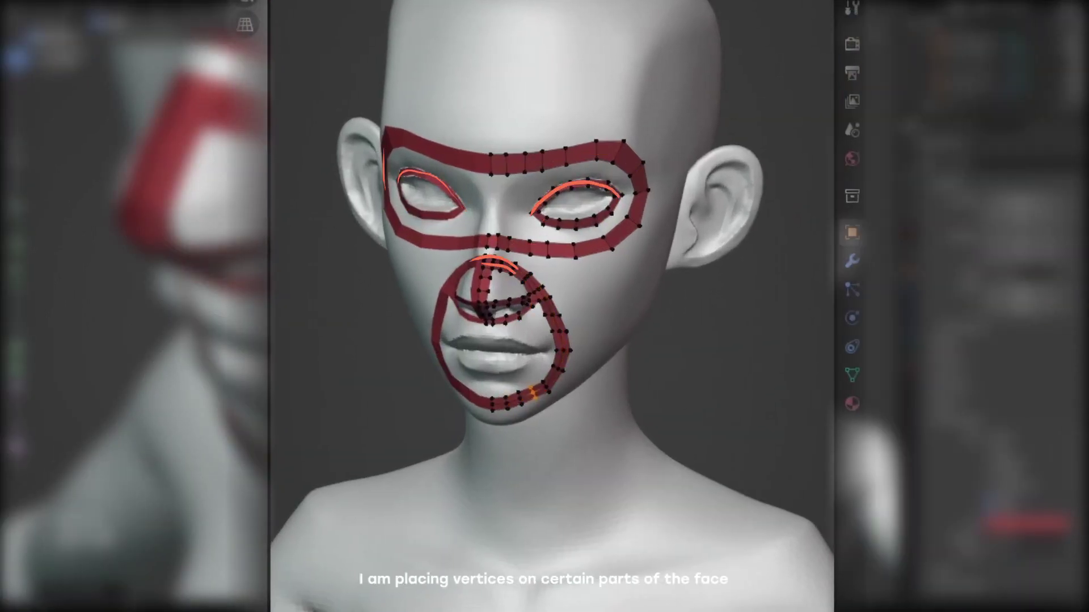
pyautogui.moveTo(136, 306); pyautogui.dragTo(147, 295, button='middle')
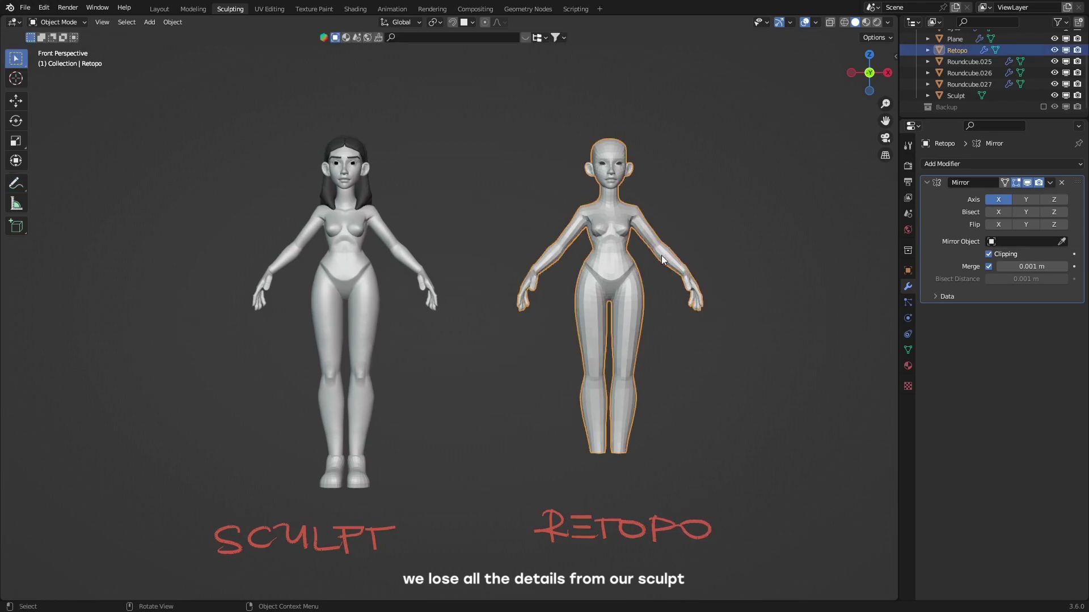
# Move the Retopo mesh back along X and clear its location so that it overlaps the sculpt.
pyautogui.press('g')
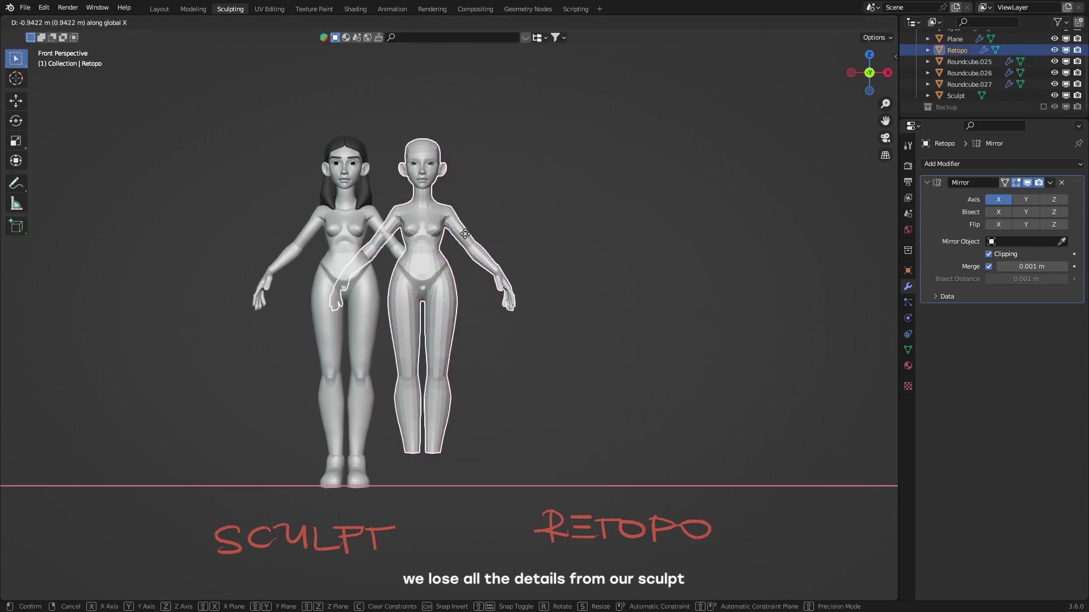
pyautogui.click(47, 251)
pyautogui.scroll(3, 397, 237)
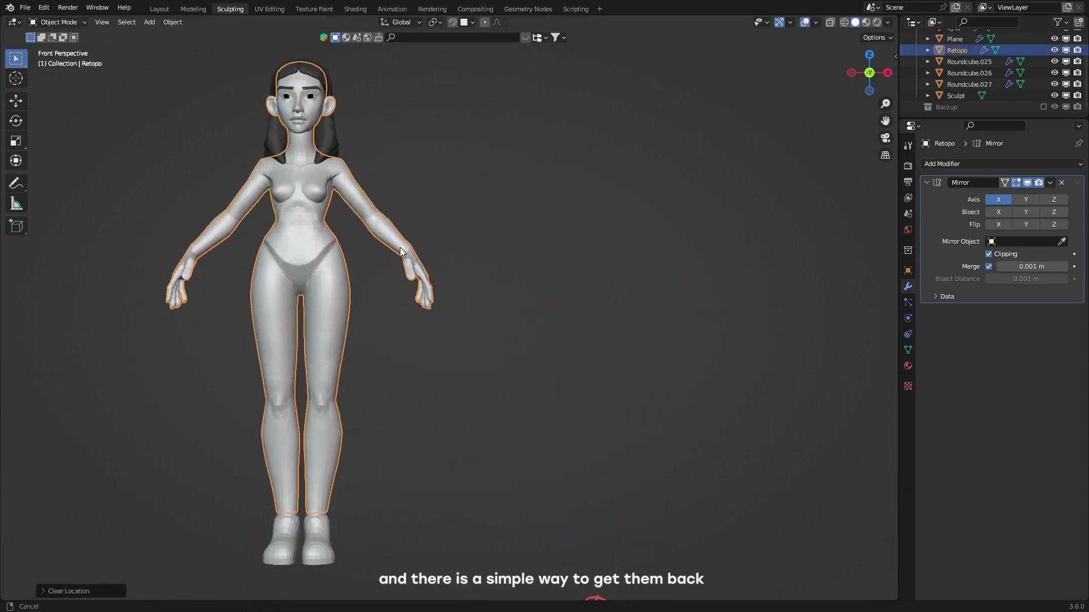
# Subdivide the whole Retopo mesh in Edit Mode with 1 cut and a smoothness of 1.
pyautogui.moveTo(397, 237); pyautogui.dragTo(520, 243, button='middle')
pyautogui.press('Tab')
pyautogui.rightClick(512, 234)
pyautogui.click(513, 281)
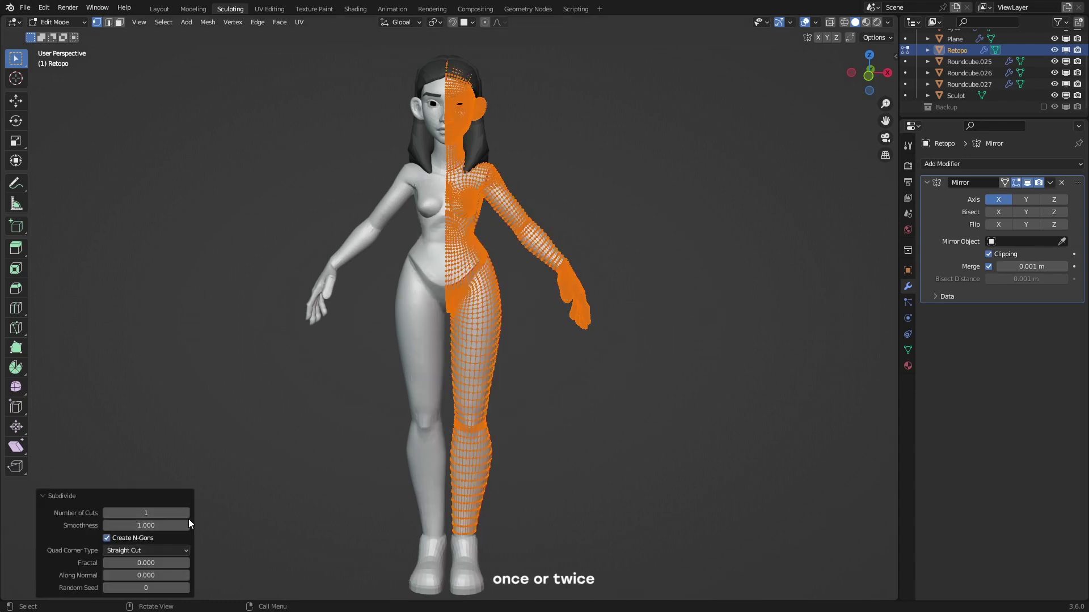
# Add a Shrinkwrap modifier to the Retopo mesh with the Sculpt object as its target.
pyautogui.click(930, 162)
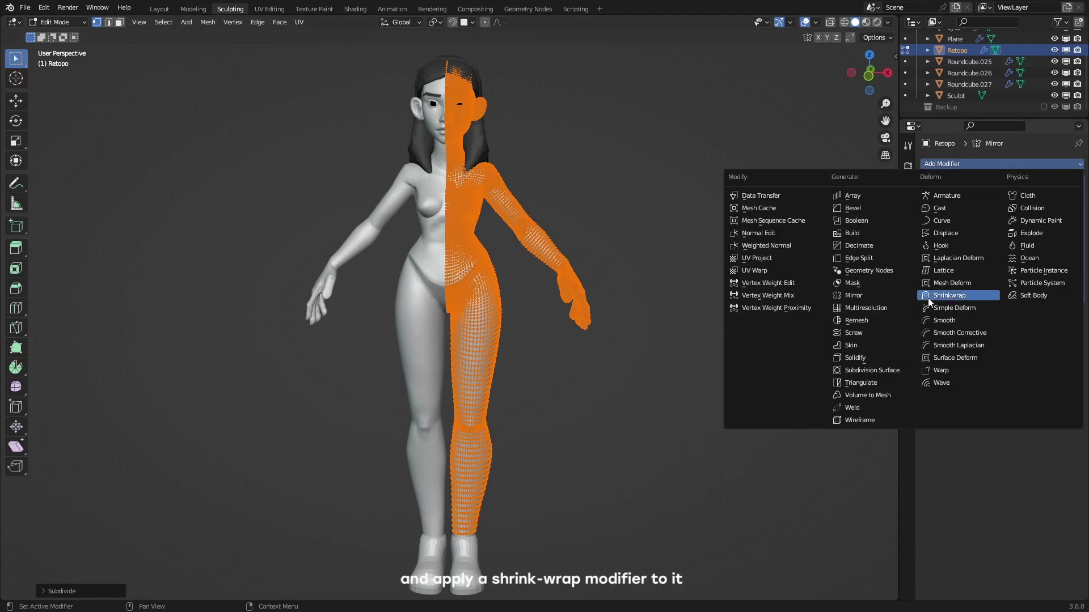
pyautogui.click(958, 299)
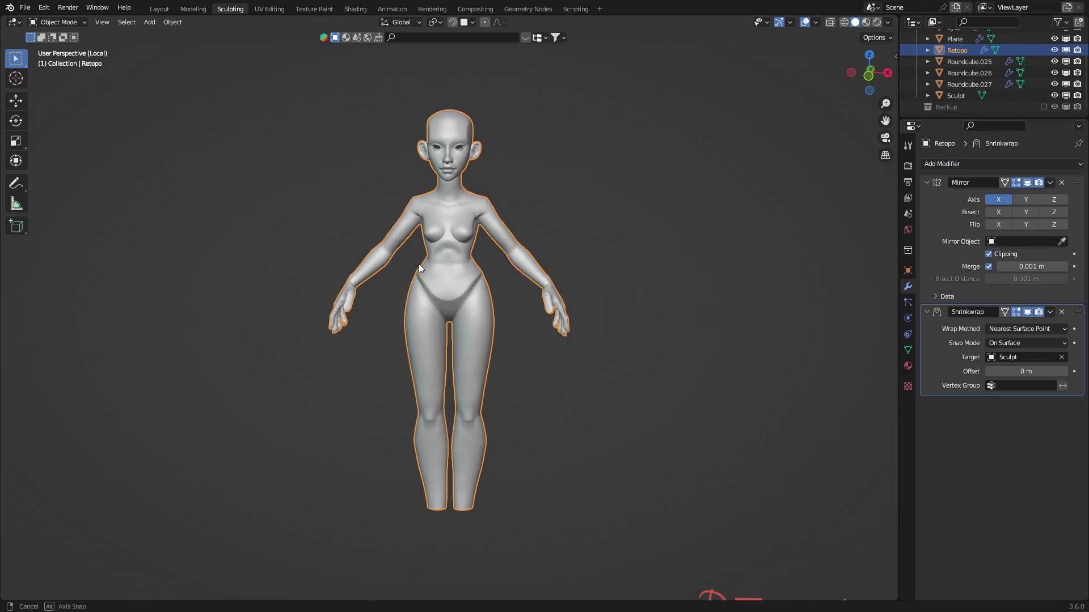
pyautogui.rightClick(447, 243)
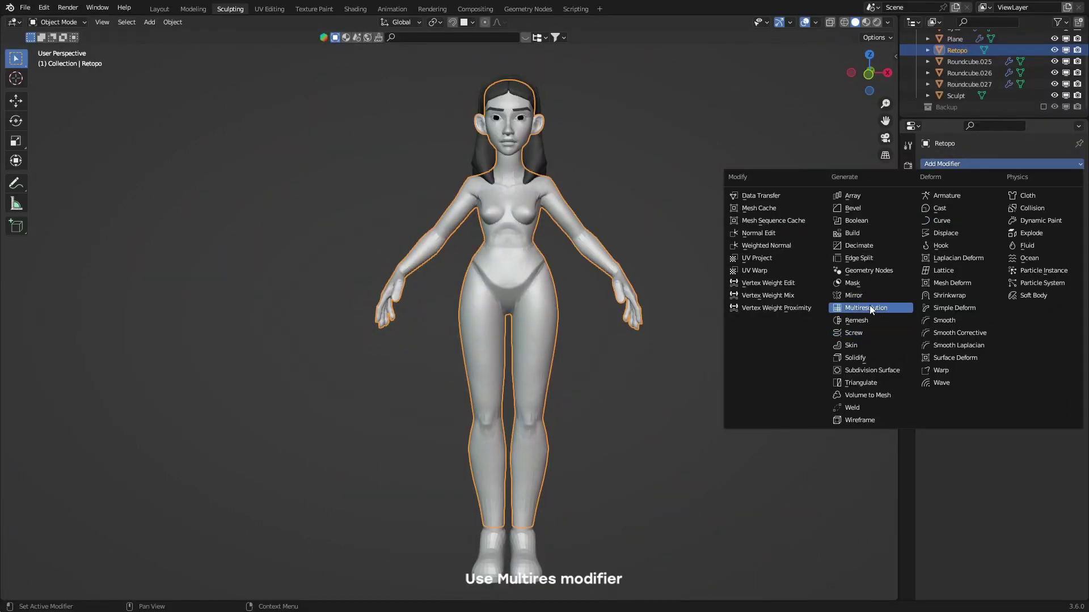
# Add a Multiresolution modifier at subdivision level 2 and a Shrinkwrap modifier targeting the Sculpt object to the Retopo mesh.
pyautogui.click(869, 308)
pyautogui.click(990, 165)
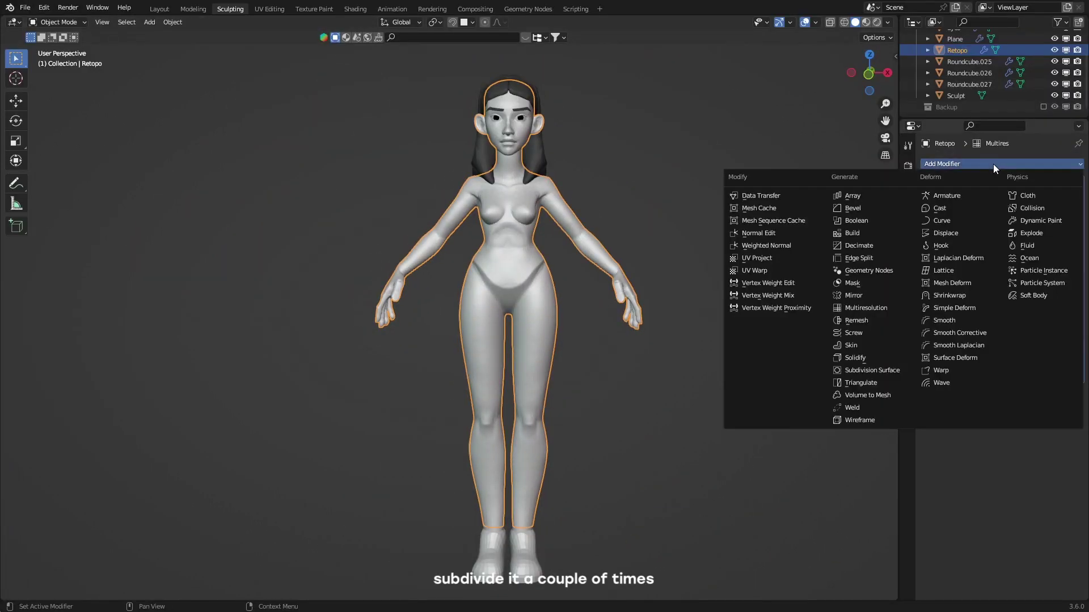
pyautogui.click(948, 295)
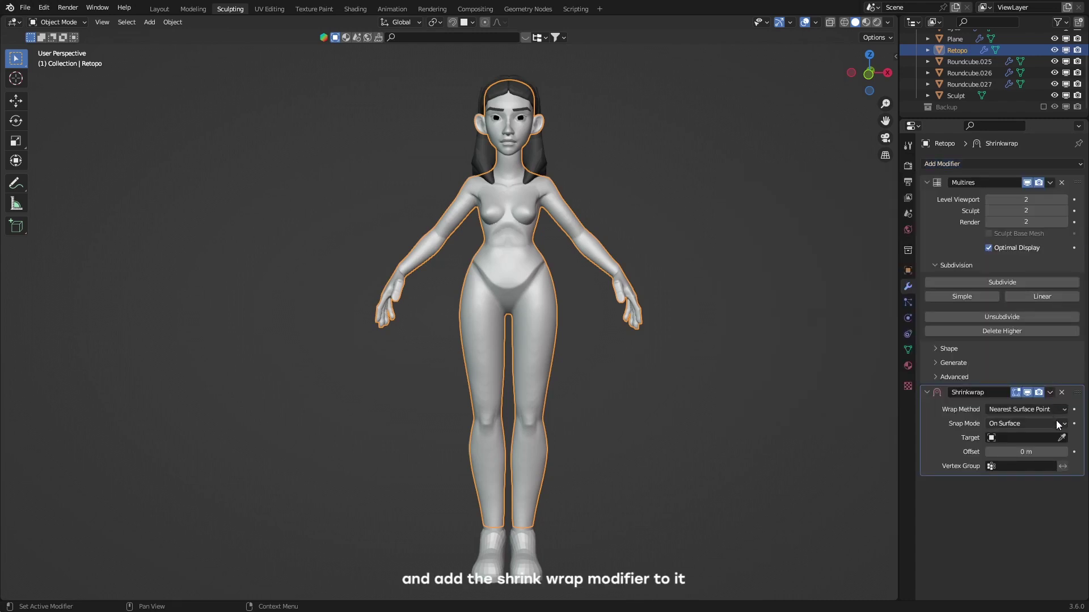
pyautogui.click(564, 209)
# Isolate the Retopo mesh in local view and toggle the Multires modifier's viewport display to compare the projected detail.
pyautogui.moveTo(592, 216)
pyautogui.mouseDown(button='middle')
pyautogui.moveTo(517, 211)
pyautogui.moveTo(613, 229)
pyautogui.moveTo(586, 210)
pyautogui.moveTo(598, 248)
pyautogui.mouseUp(button='middle')
pyautogui.press('KP_Divide')
pyautogui.scroll(-4, 588, 240)
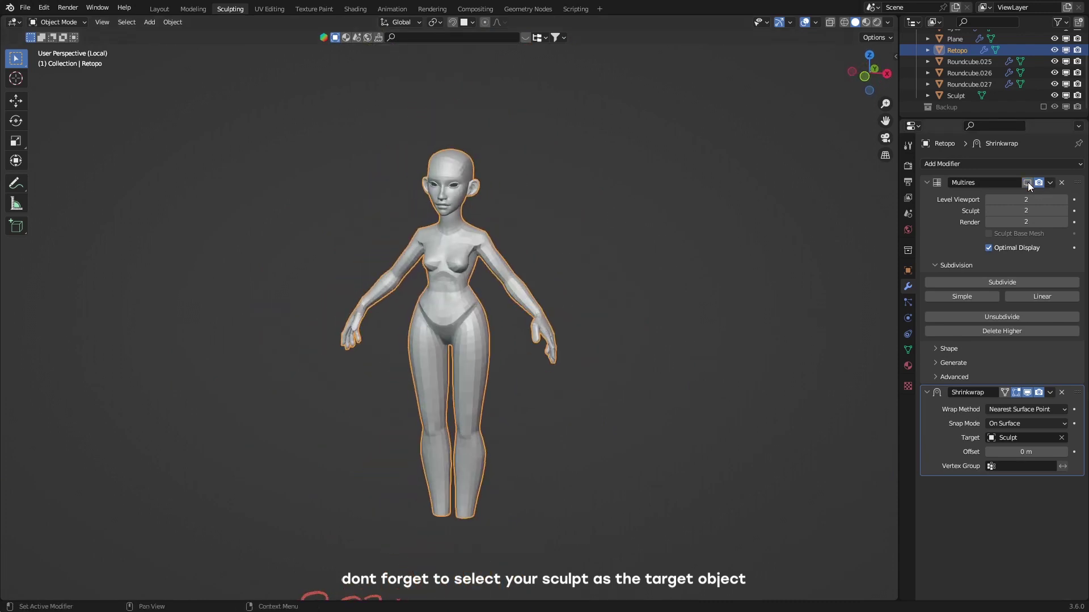
pyautogui.click(1026, 183)
pyautogui.scroll(4, 560, 217)
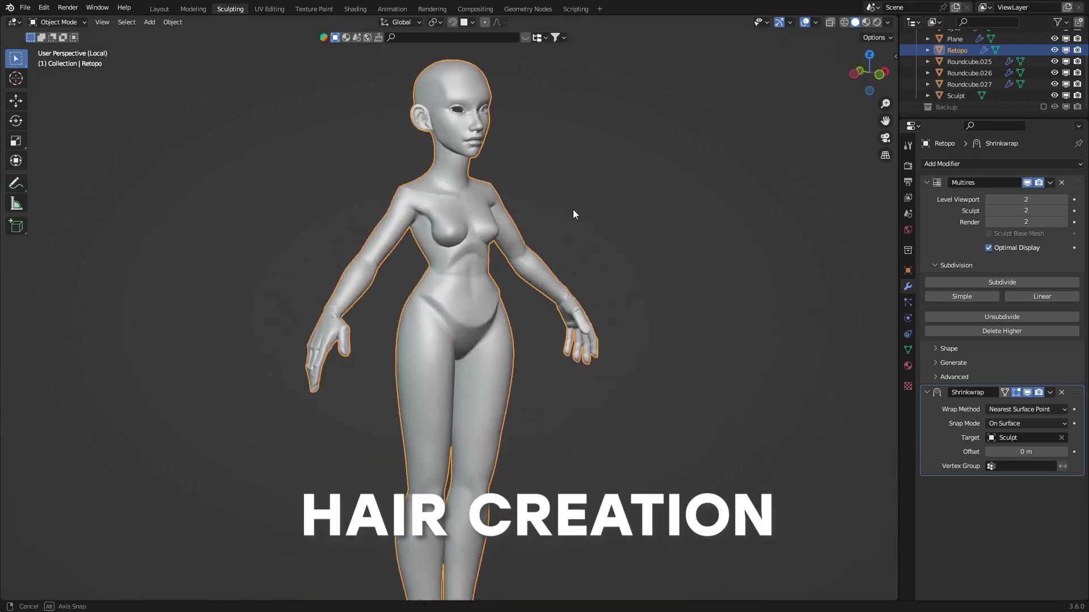
pyautogui.scroll(-4, 543, 204)
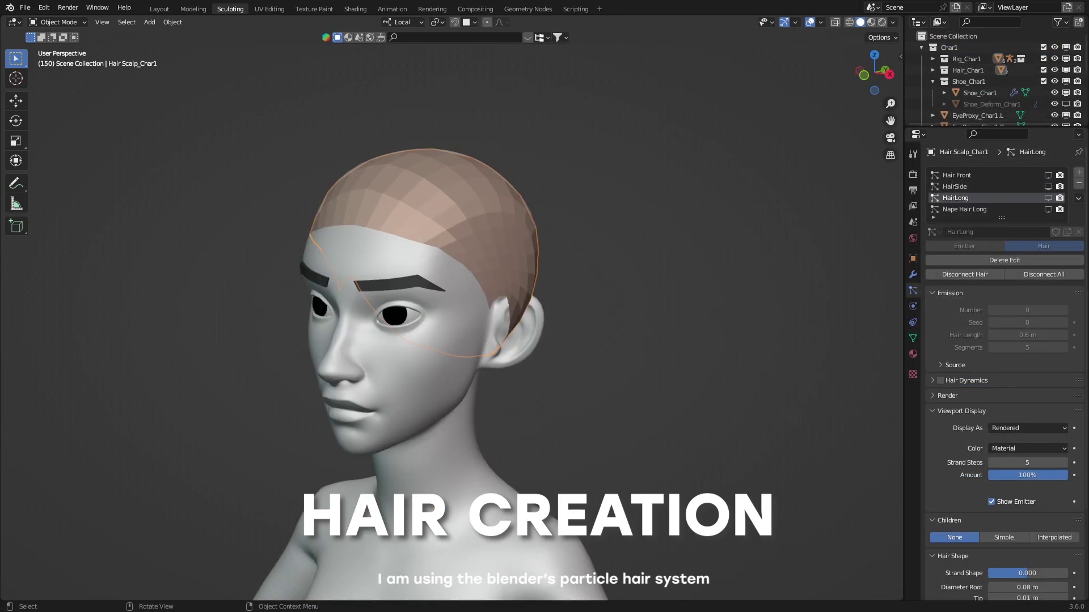
# Select the hair scalp mesh and step back and forth through its last three changes to examine it.
pyautogui.click(495, 186)
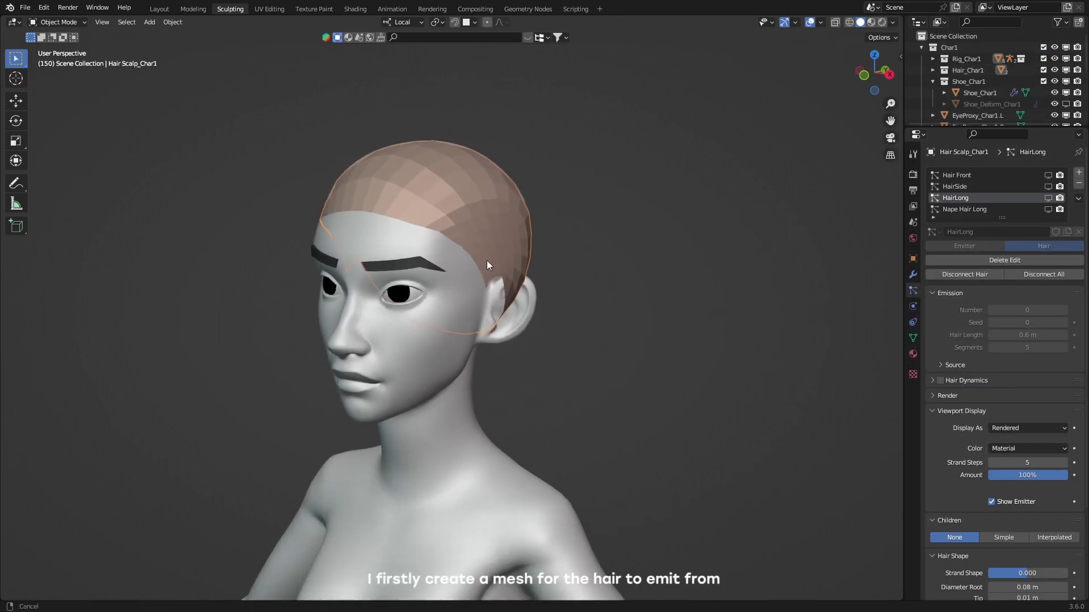
pyautogui.hotkey('ctrl', 'z')
pyautogui.hotkey('ctrl', 'z')
pyautogui.hotkey('ctrl', 'z')
pyautogui.hotkey('ctrl', 'shift', 'z')
pyautogui.hotkey('ctrl', 'shift', 'z')
pyautogui.hotkey('ctrl', 'shift', 'z')
pyautogui.press('q')
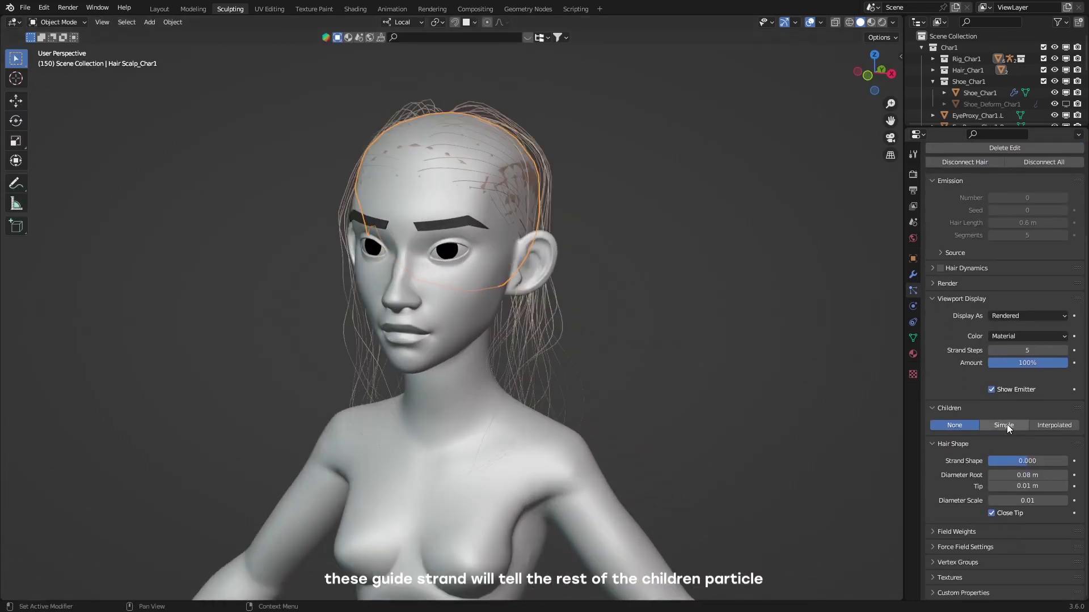
# Set the children type to Simple for the HairLong, Hair Front, HairSide and Nape Hair Long particle systems.
pyautogui.click(1005, 424)
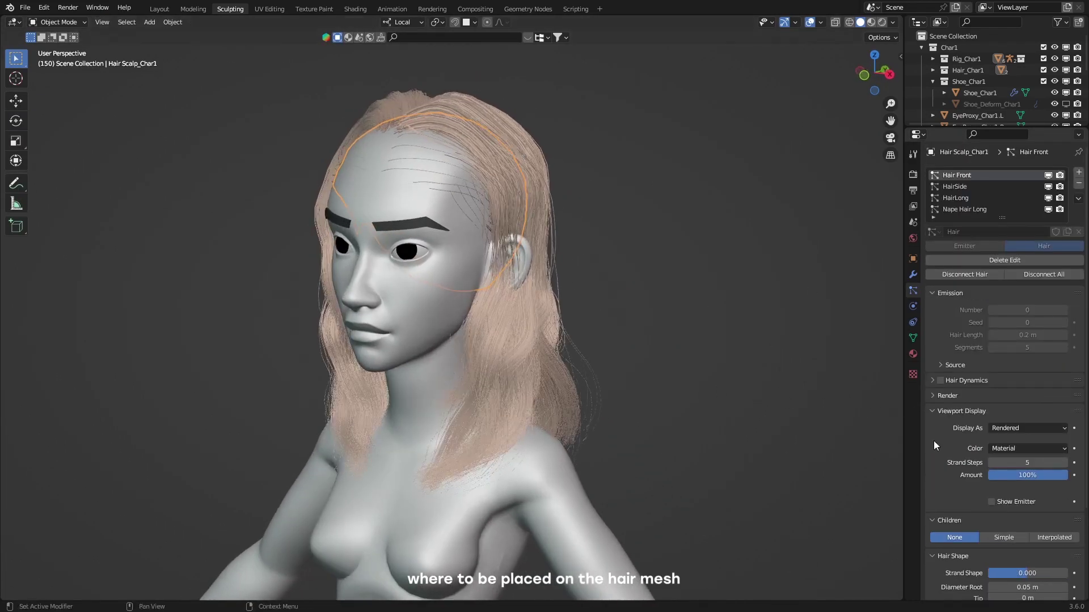
pyautogui.click(999, 538)
pyautogui.moveTo(661, 364); pyautogui.dragTo(734, 361, button='middle')
pyautogui.click(968, 186)
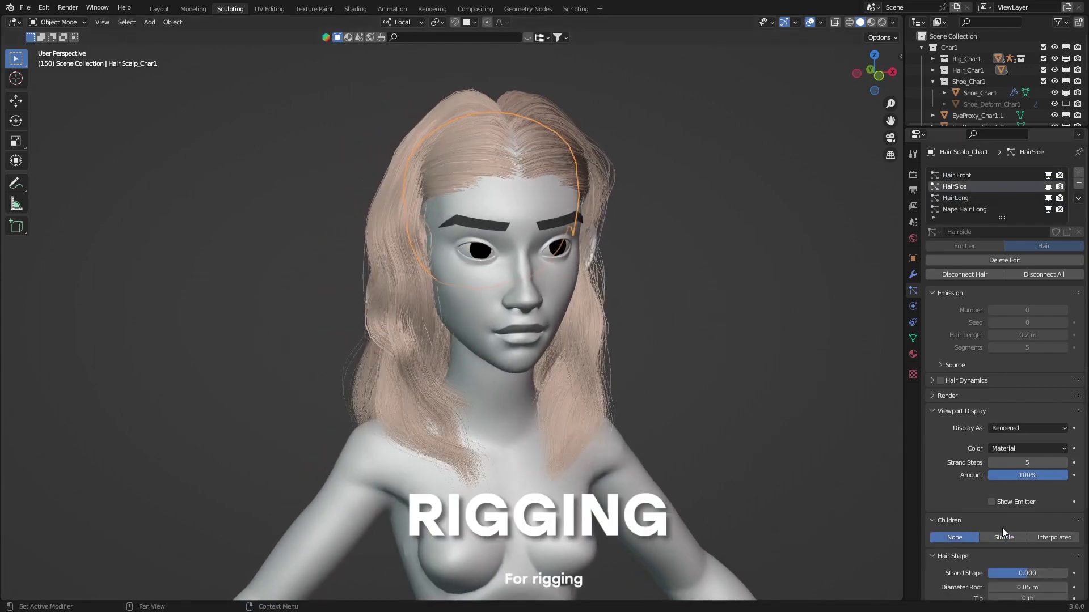
pyautogui.click(1001, 536)
pyautogui.click(964, 209)
pyautogui.click(1004, 538)
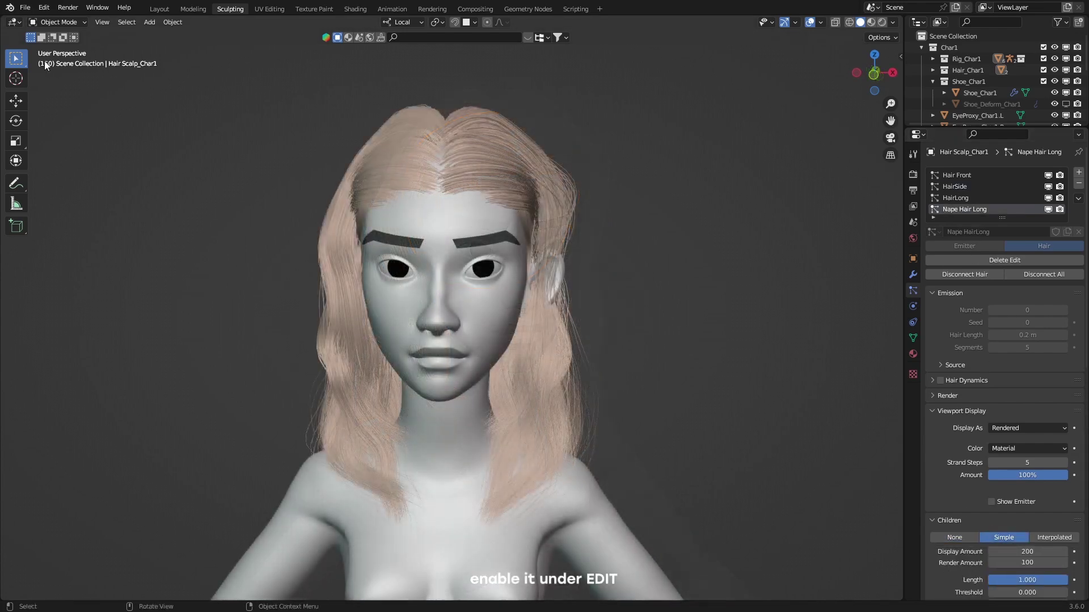
# Search the add-ons in the Blender preferences for "rigi" to find the Rigify add-on.
pyautogui.click(44, 8)
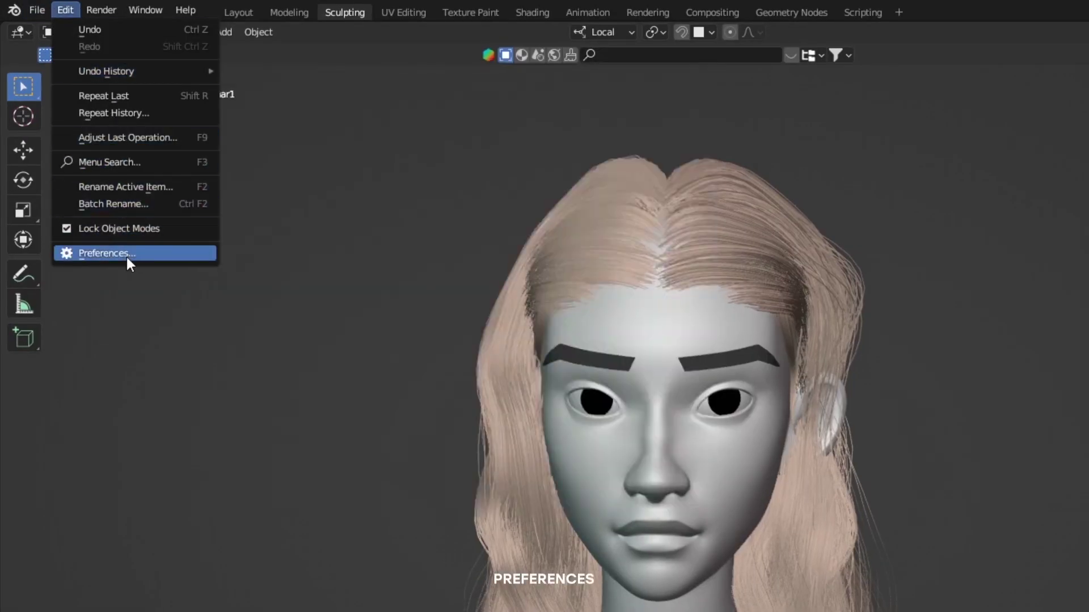
pyautogui.click(127, 258)
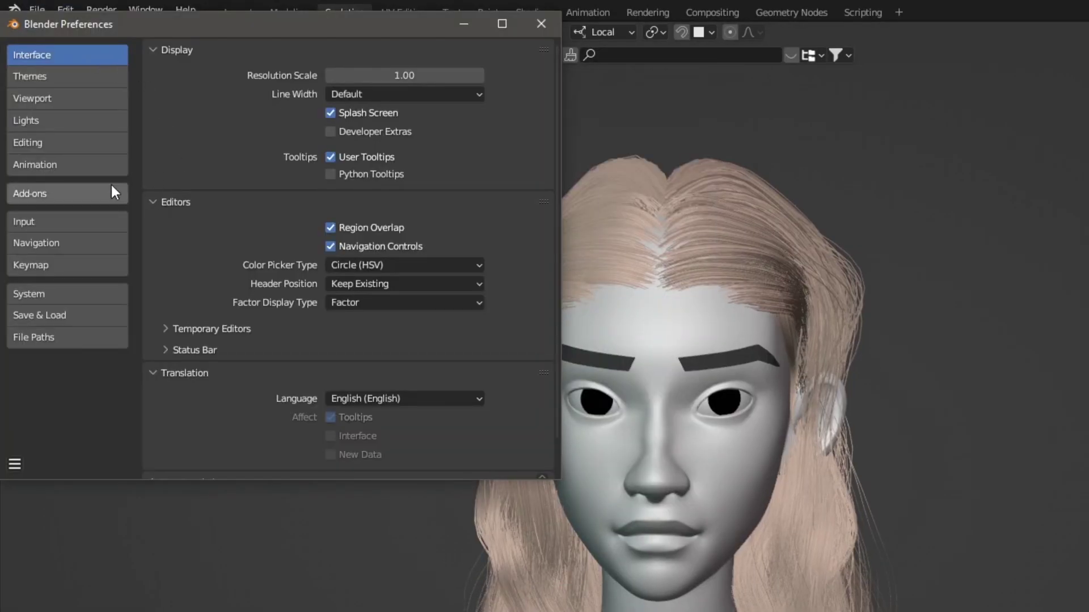
pyautogui.click(96, 199)
pyautogui.write('rigi')
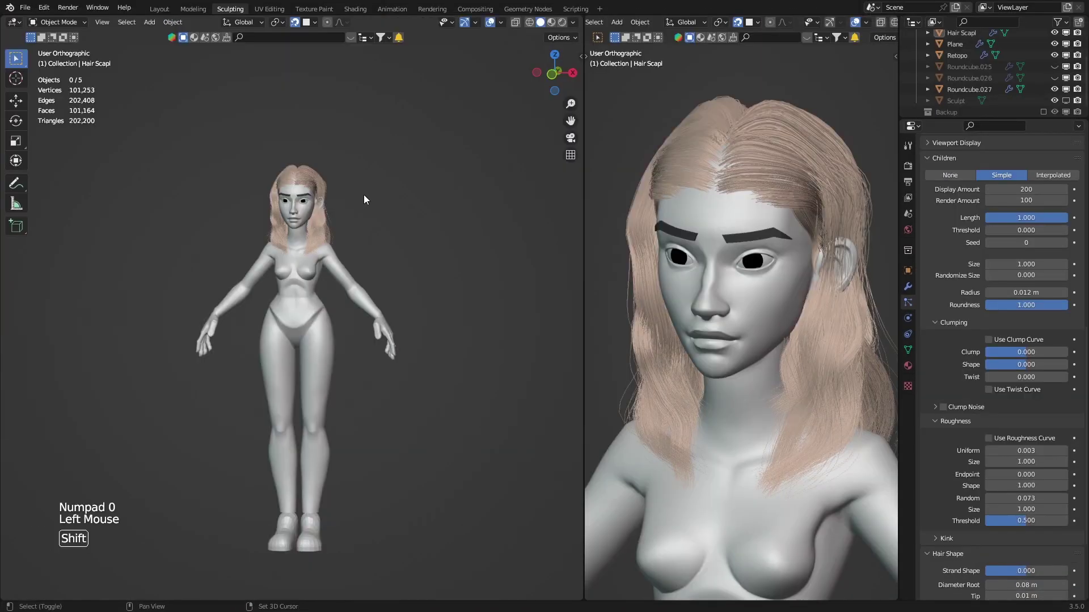
# Add a Human (Meta-Rig) armature and move its head bone's tip to fit the character's head.
pyautogui.hotkey('shift', 'a')
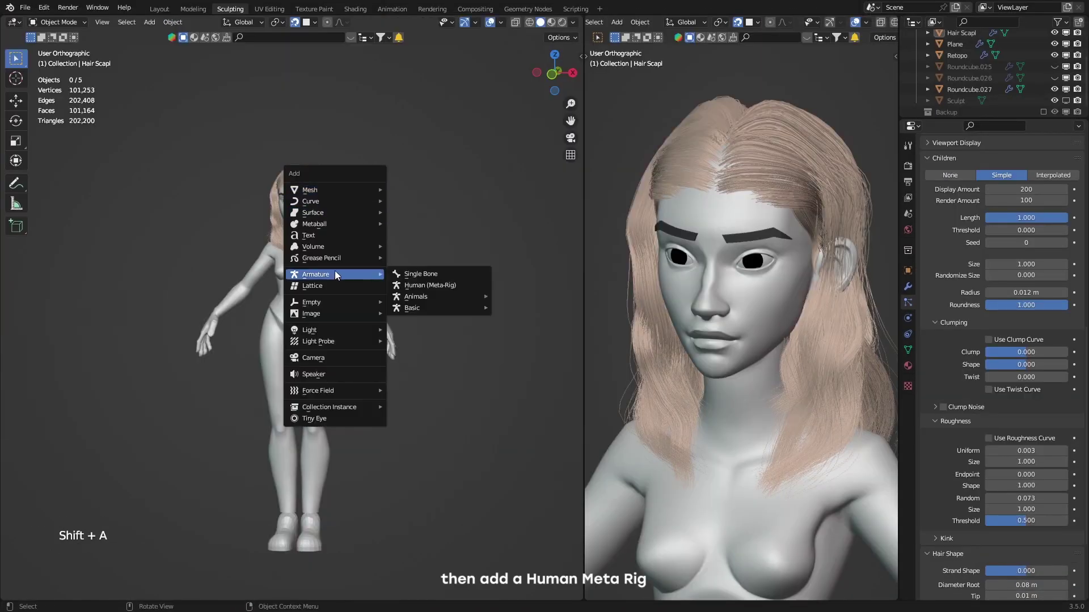
pyautogui.click(411, 286)
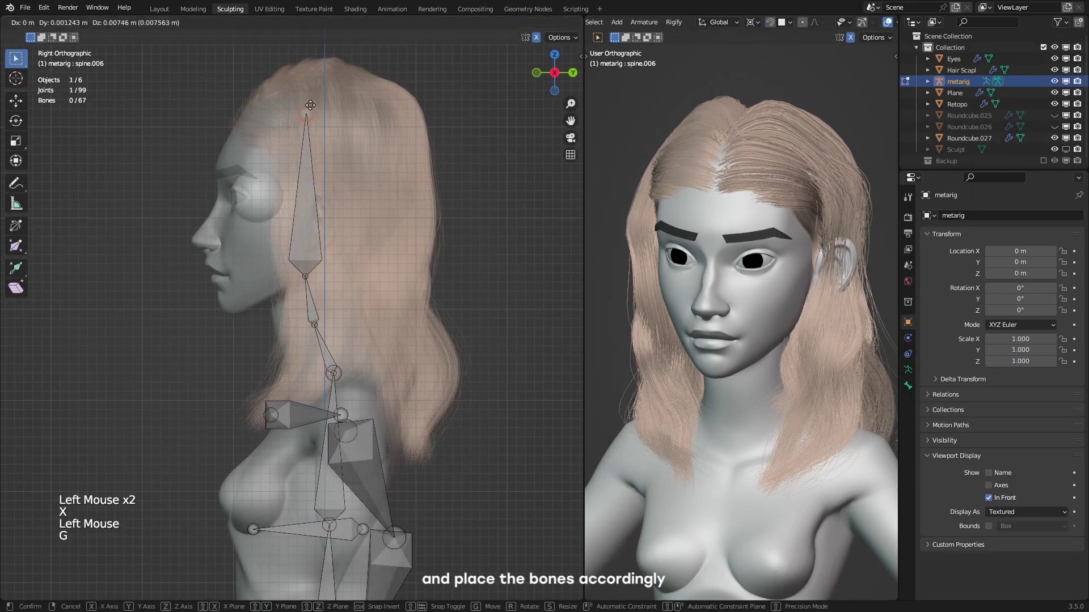
pyautogui.click(307, 100)
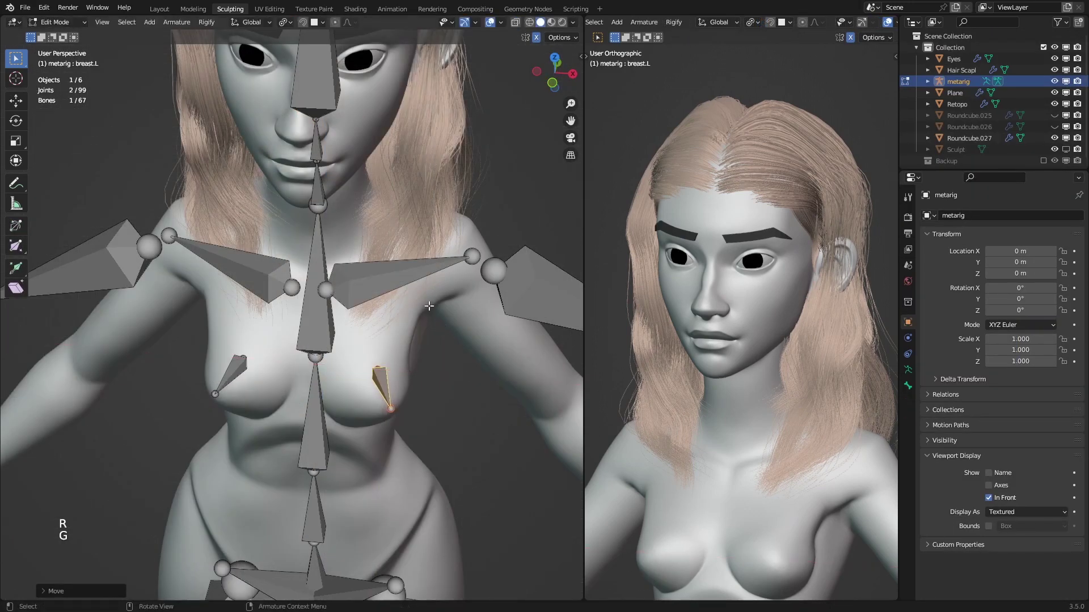
pyautogui.press('KP_1')
pyautogui.keyDown('shift'); pyautogui.moveTo(429, 306); pyautogui.dragTo(430, 352, button='middle'); pyautogui.keyUp('shift')
# Open the metarig's armature data settings.
pyautogui.click(907, 386)
pyautogui.click(907, 369)
pyautogui.click(969, 417)
pyautogui.moveTo(400, 294)
pyautogui.keyDown('shift'); pyautogui.mouseDown(button='middle')
pyautogui.moveTo(400, 304)
pyautogui.moveTo(400, 281)
pyautogui.mouseUp(button='middle'); pyautogui.keyUp('shift')
pyautogui.keyDown('shift'); pyautogui.moveTo(400, 281); pyautogui.dragTo(401, 292, button='middle'); pyautogui.keyUp('shift')
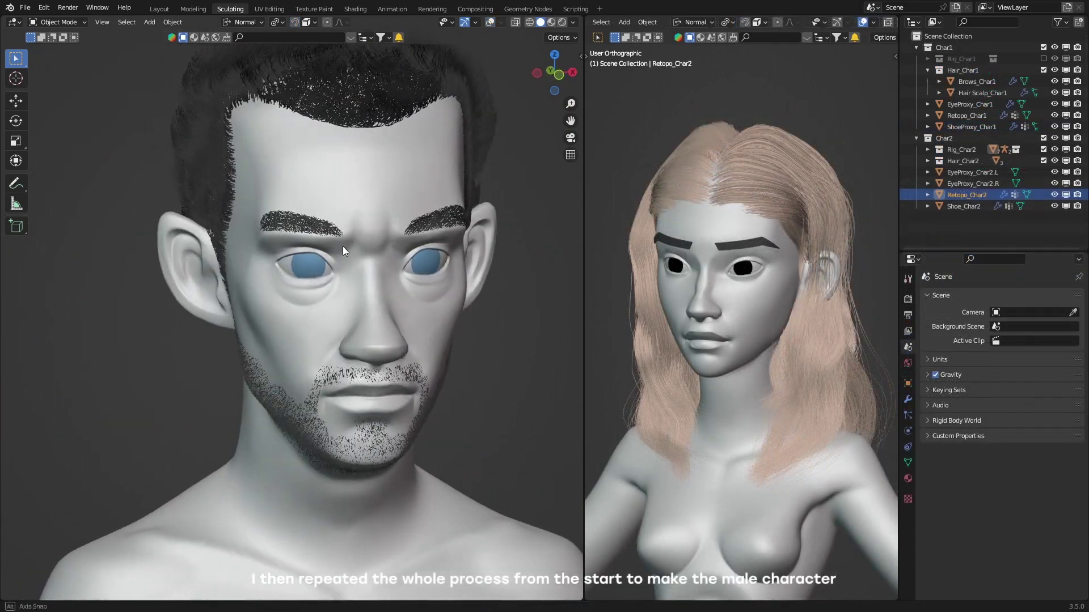
pyautogui.moveTo(342, 246); pyautogui.dragTo(456, 335, button='middle')
pyautogui.scroll(-6, 440, 239)
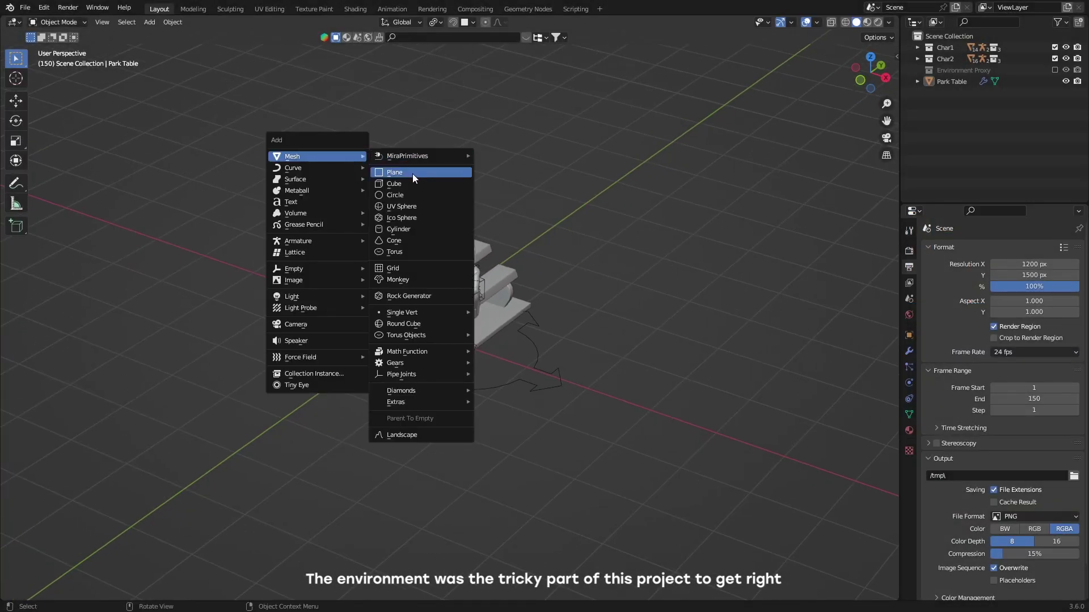
# Add a plane under the park table, scale it up as ground and duplicate it about 18 m along Y.
pyautogui.click(414, 172)
pyautogui.press('s')
pyautogui.press('Return')
pyautogui.scroll(-4, 448, 306)
pyautogui.hotkey('shift', 'd')
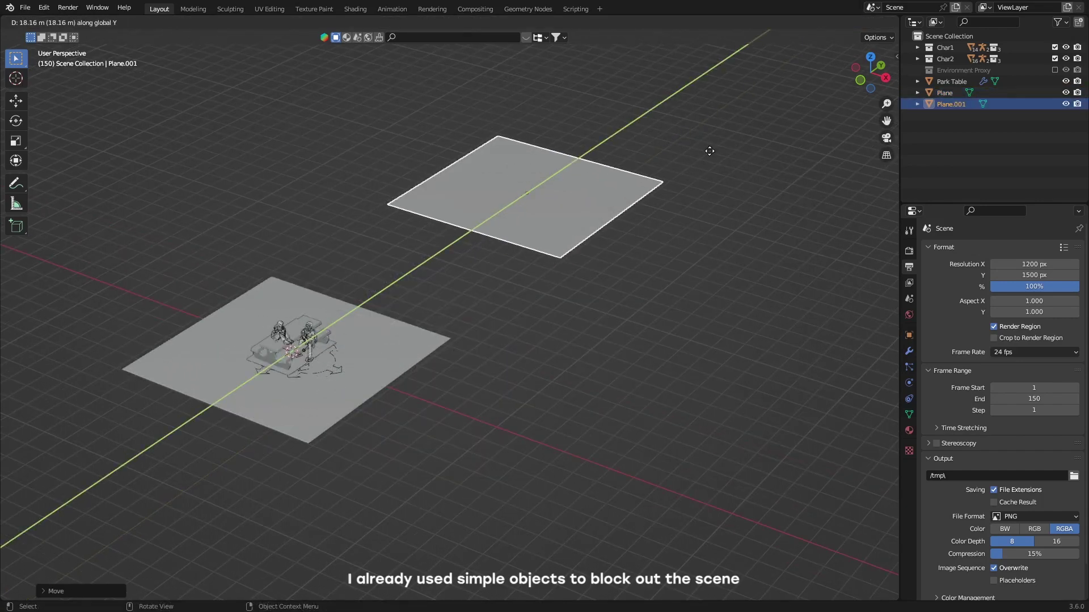
# Enlarge the background ground plane and extrude the edge of the plane under the table about 1.4 m down along Z.
pyautogui.scroll(-3, 707, 151)
pyautogui.press('s')
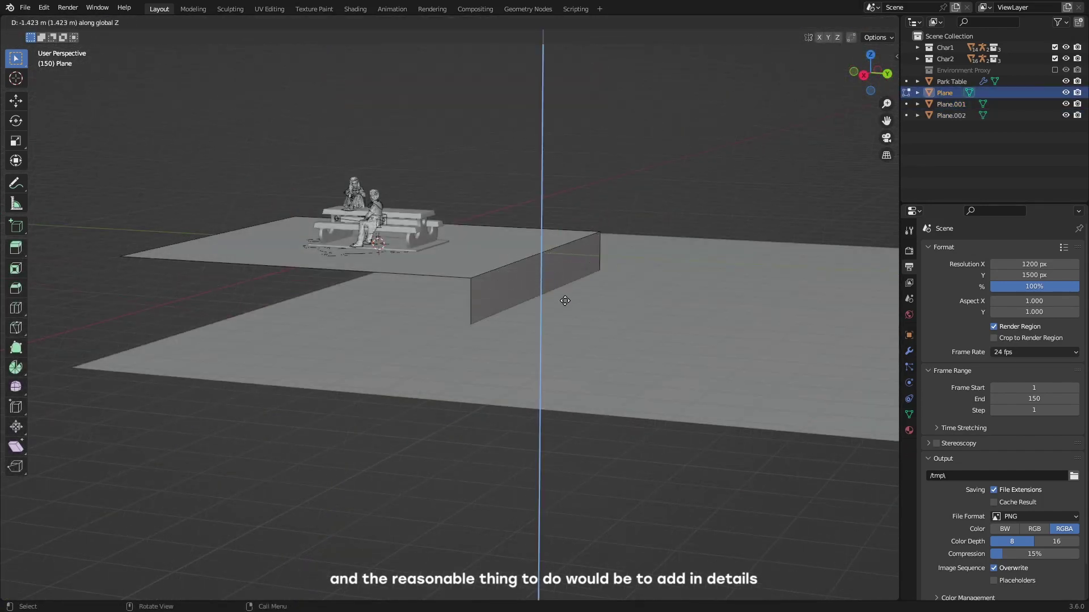
pyautogui.press('y')
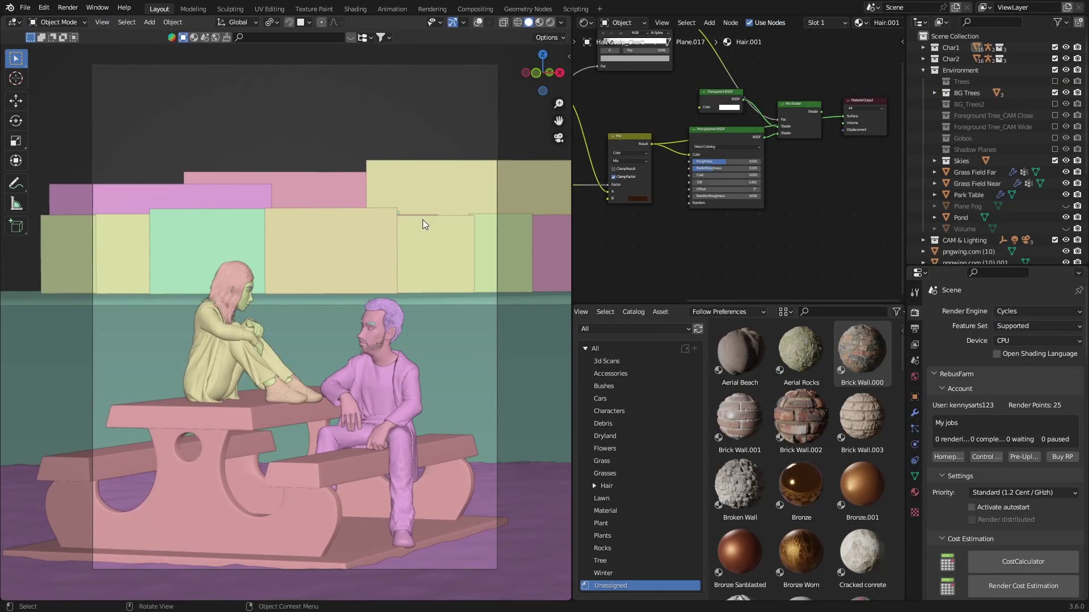
# Look through the scene camera and move the foreground tree AM171_024_Defintion1.002 so that its leaves frame the seated characters.
pyautogui.press('KP_0')
pyautogui.moveTo(423, 219)
pyautogui.keyDown('shift'); pyautogui.mouseDown(button='middle')
pyautogui.moveTo(423, 114)
pyautogui.moveTo(414, 247)
pyautogui.moveTo(393, 273)
pyautogui.moveTo(406, 233)
pyautogui.mouseUp(button='middle'); pyautogui.keyUp('shift')
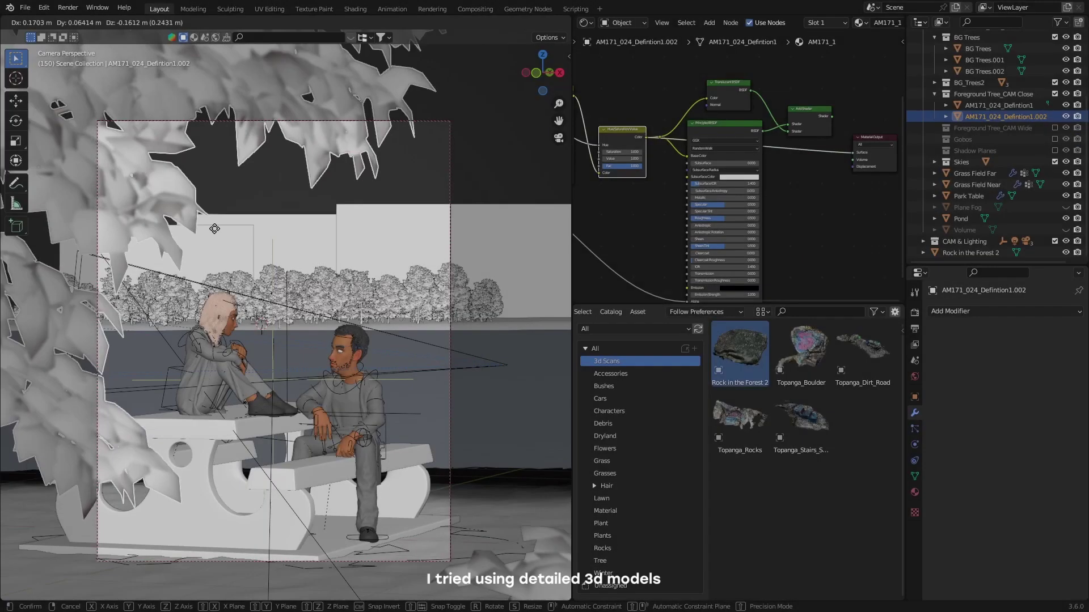
pyautogui.press('g')
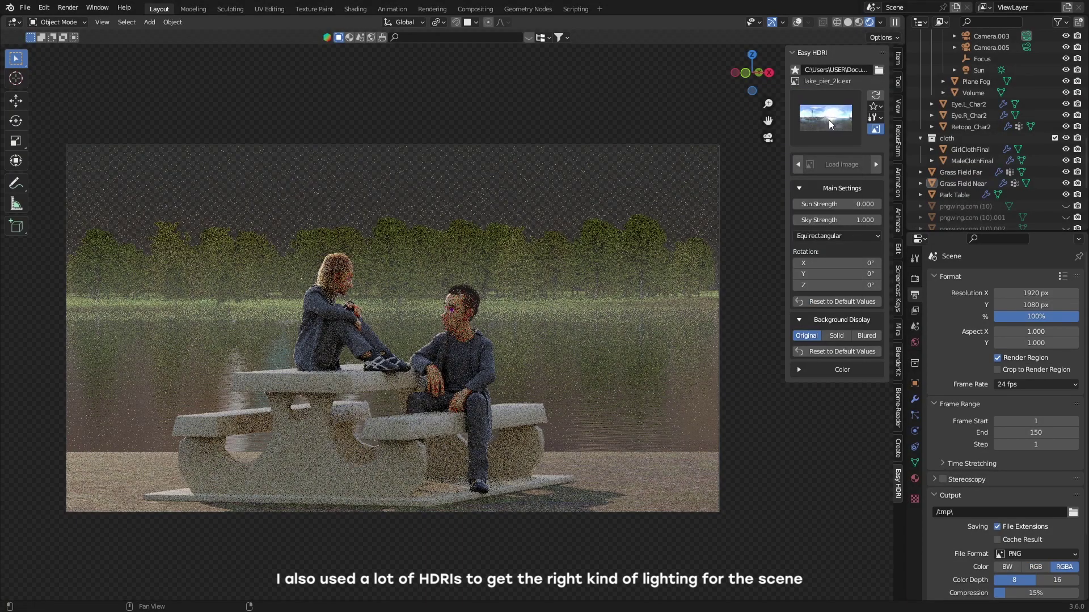
# Try lighting the rendered scene with different HDRIs, including park_bench_4k, sunflowers_puresky_2k and colosseum_2k.
pyautogui.click(828, 120)
pyautogui.click(822, 114)
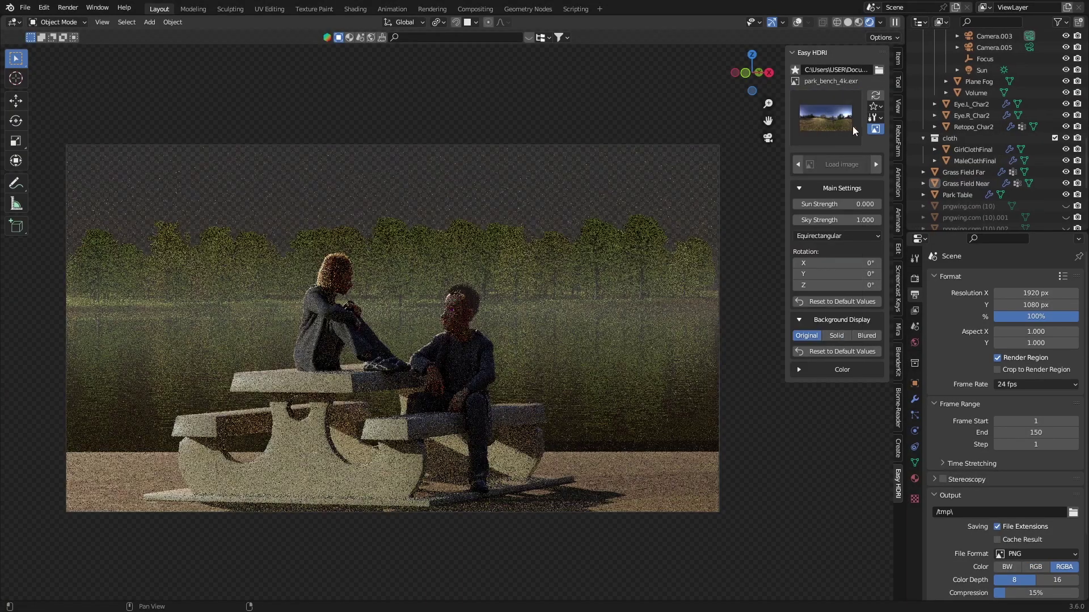
pyautogui.click(853, 126)
pyautogui.click(498, 437)
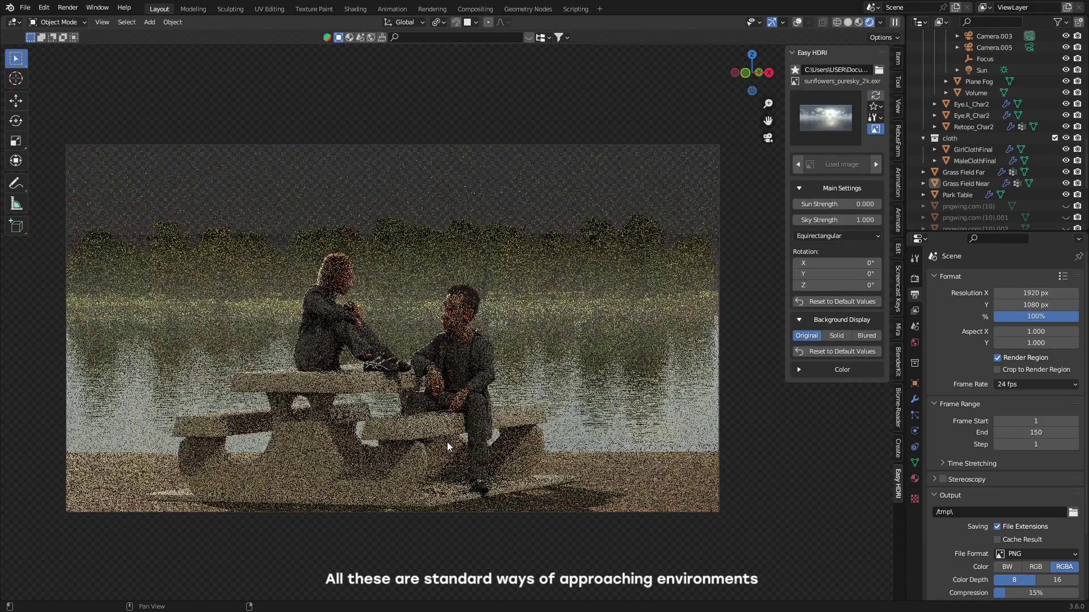
pyautogui.click(843, 113)
pyautogui.click(828, 170)
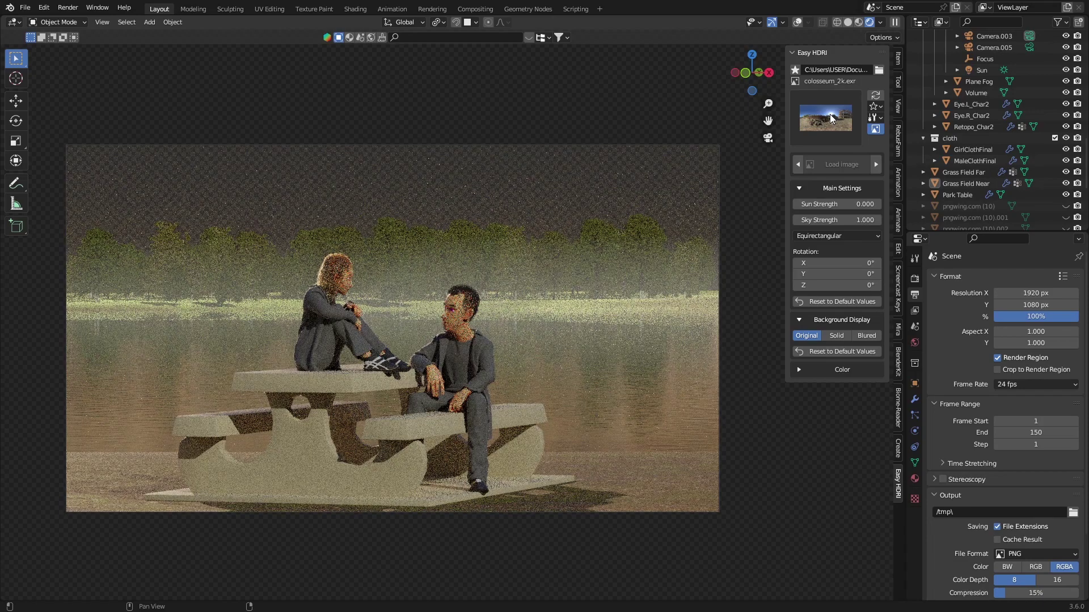
pyautogui.click(829, 114)
pyautogui.click(660, 301)
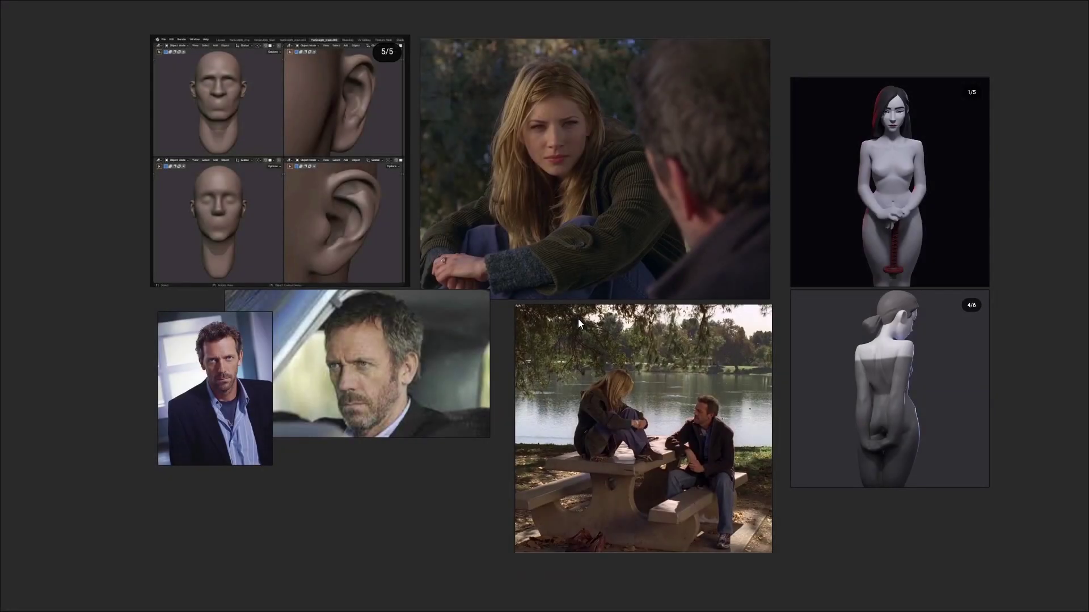
pyautogui.scroll(-10, 577, 319)
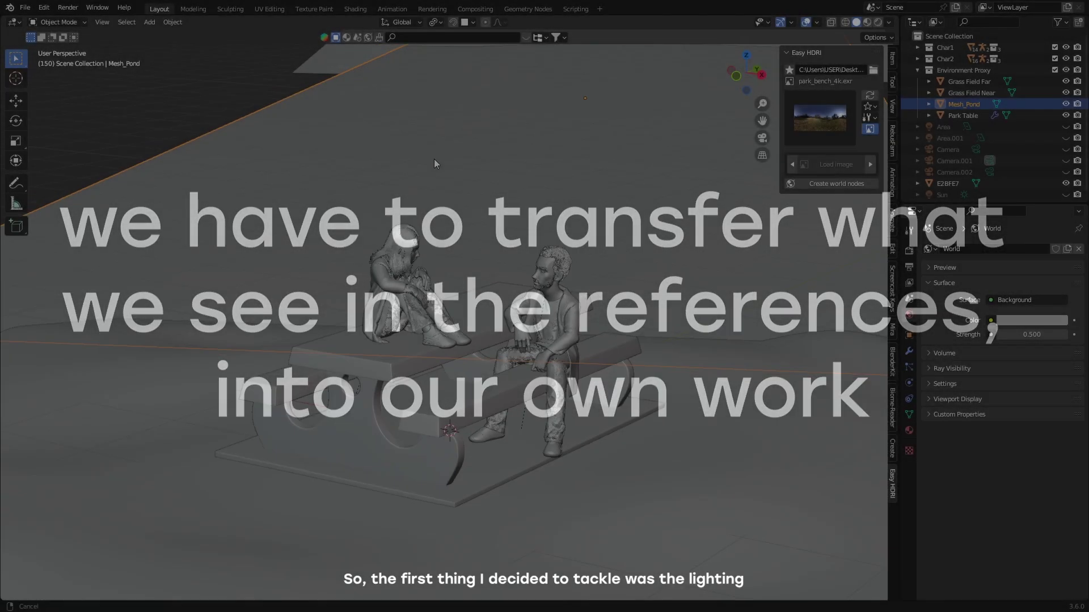
# Unhide the Sun light as the key light and switch the viewport to rendered shading.
pyautogui.keyDown('ctrl'); pyautogui.moveTo(434, 164); pyautogui.dragTo(756, 272, button='middle'); pyautogui.keyUp('ctrl')
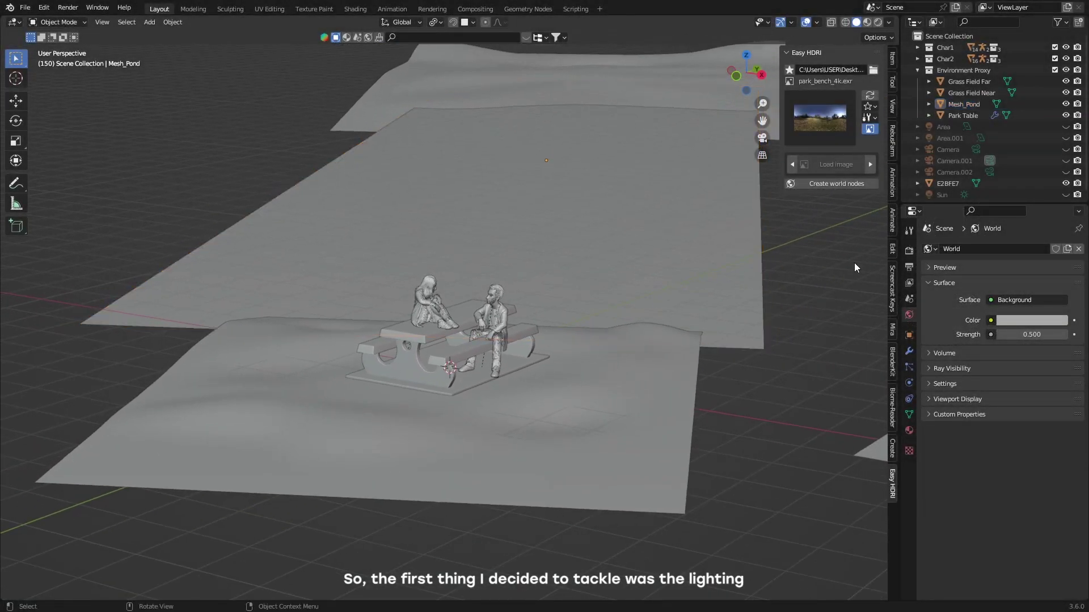
pyautogui.moveTo(477, 321); pyautogui.dragTo(465, 303, button='middle')
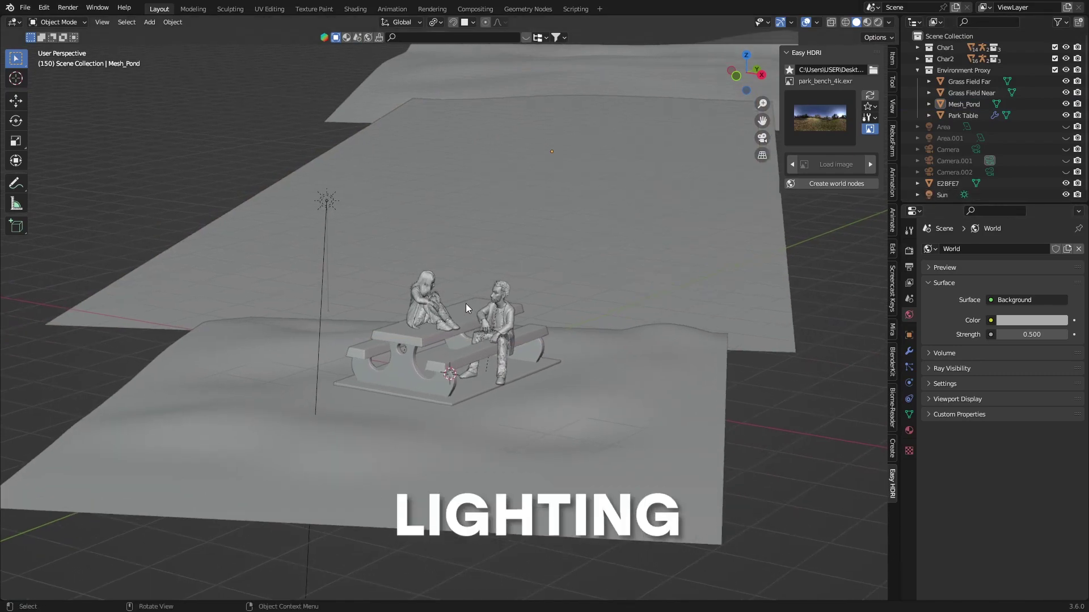
pyautogui.press('z')
pyautogui.click(554, 249)
pyautogui.moveTo(343, 261)
pyautogui.keyDown('ctrl'); pyautogui.mouseDown(button='middle')
pyautogui.moveTo(341, 275)
pyautogui.moveTo(379, 265)
pyautogui.moveTo(382, 279)
pyautogui.moveTo(296, 288)
pyautogui.mouseUp(button='middle'); pyautogui.keyUp('ctrl')
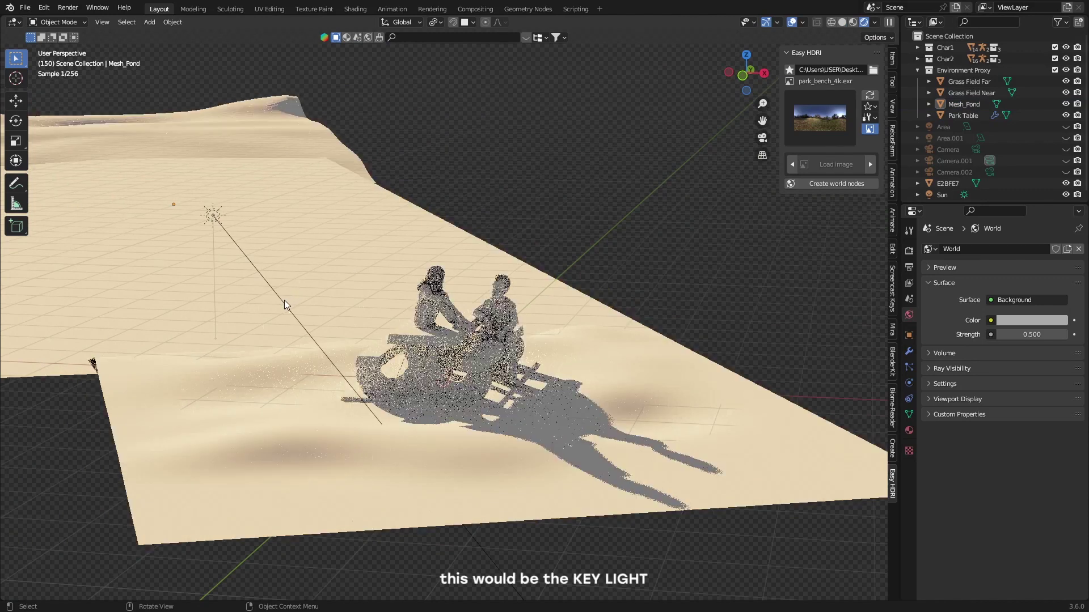
# Try rotating the Sun light freely to redirect the shadows of the characters and table.
pyautogui.click(284, 302)
pyautogui.press('r')
pyautogui.press('r')
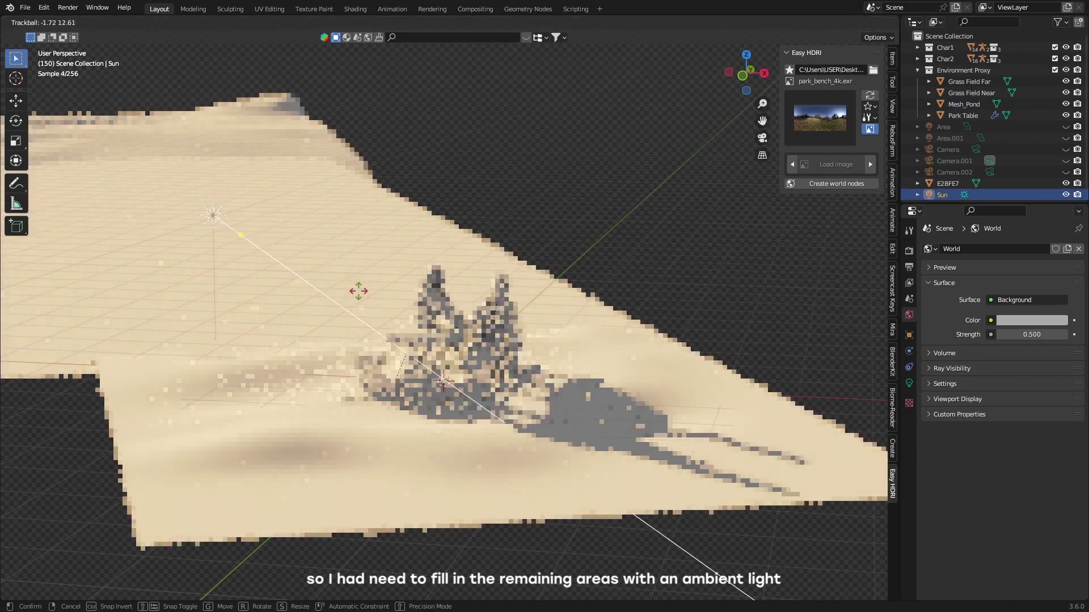
pyautogui.click(363, 301)
# Create Easy HDRI world nodes and try the park_bench_4k and goegap_2k HDRIs as ambient fill light.
pyautogui.click(826, 185)
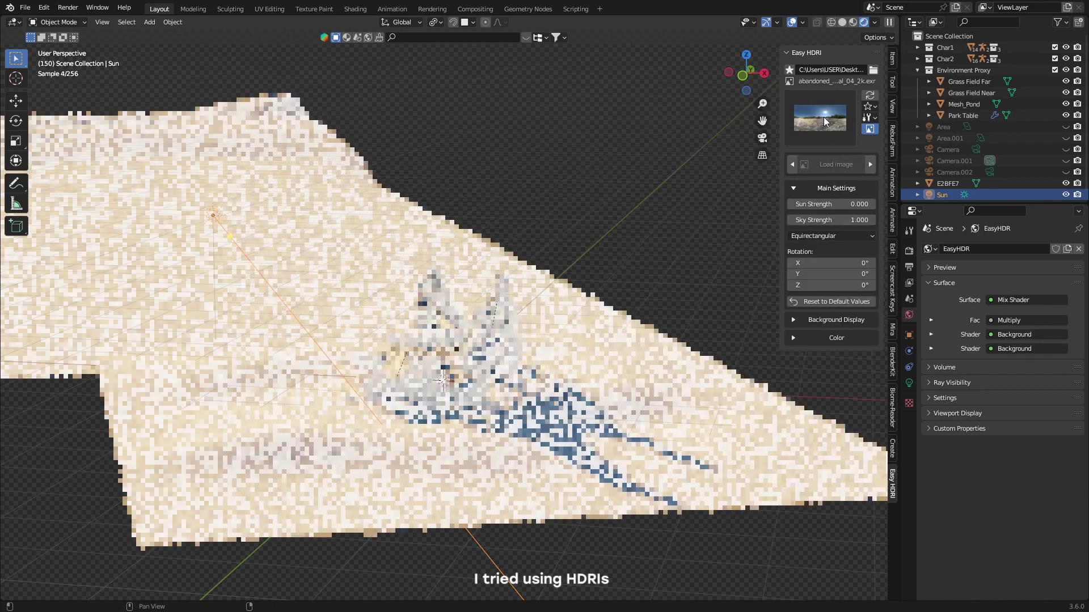
pyautogui.click(825, 117)
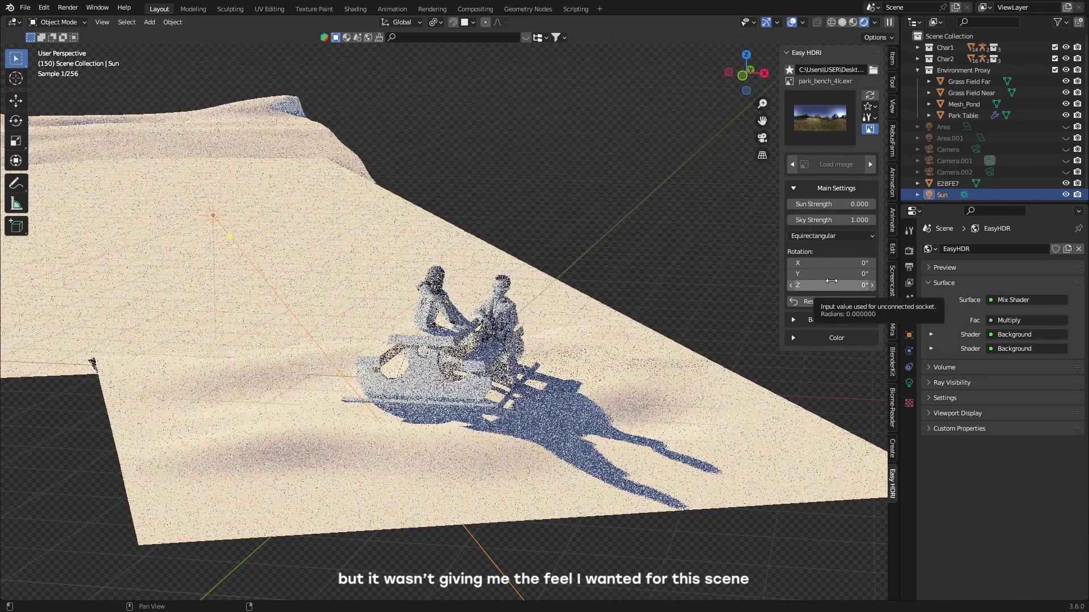
pyautogui.click(832, 117)
pyautogui.click(427, 314)
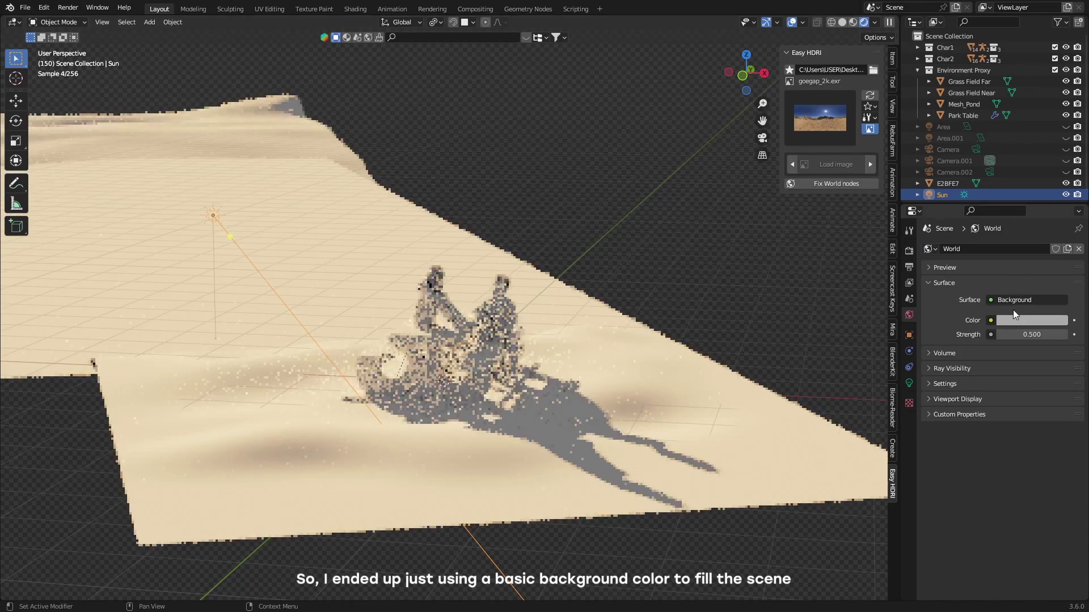
# Set the World background colour to hex E2BFE7 as a soft fill light for the scene.
pyautogui.click(1013, 312)
pyautogui.click(1047, 253)
pyautogui.click(1011, 269)
pyautogui.write('E2BFE7')
pyautogui.press('Return')
pyautogui.press('KP_0')
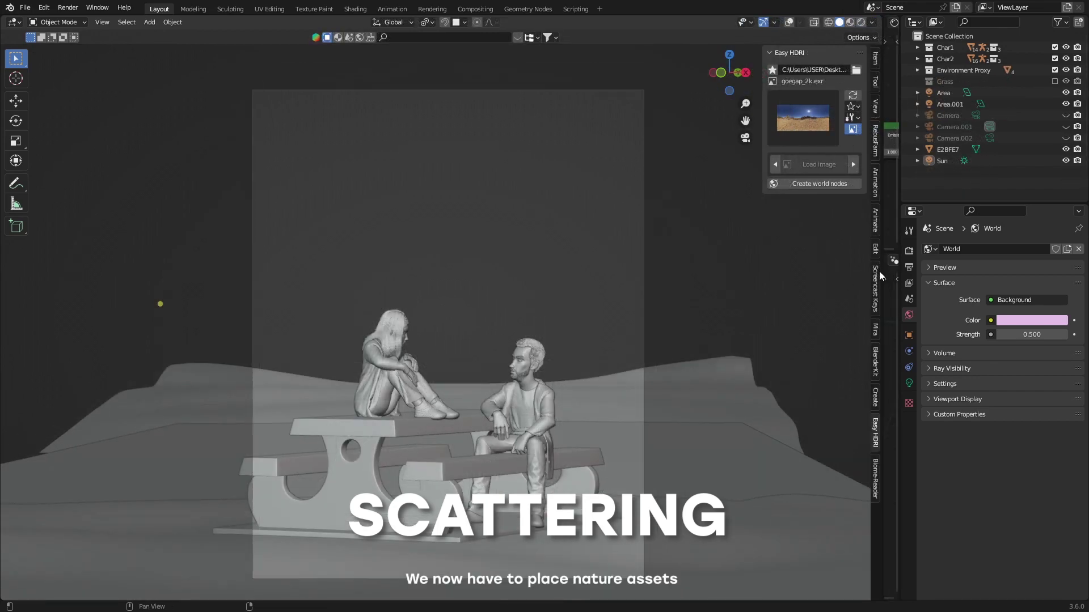
# Reveal the geometry node editor beside the viewport and raise the grass scatter density in Distribute Points on Faces to 23.1, with rendered shading.
pyautogui.moveTo(879, 271); pyautogui.dragTo(539, 301)
pyautogui.press('n')
pyautogui.scroll(2, 418, 287)
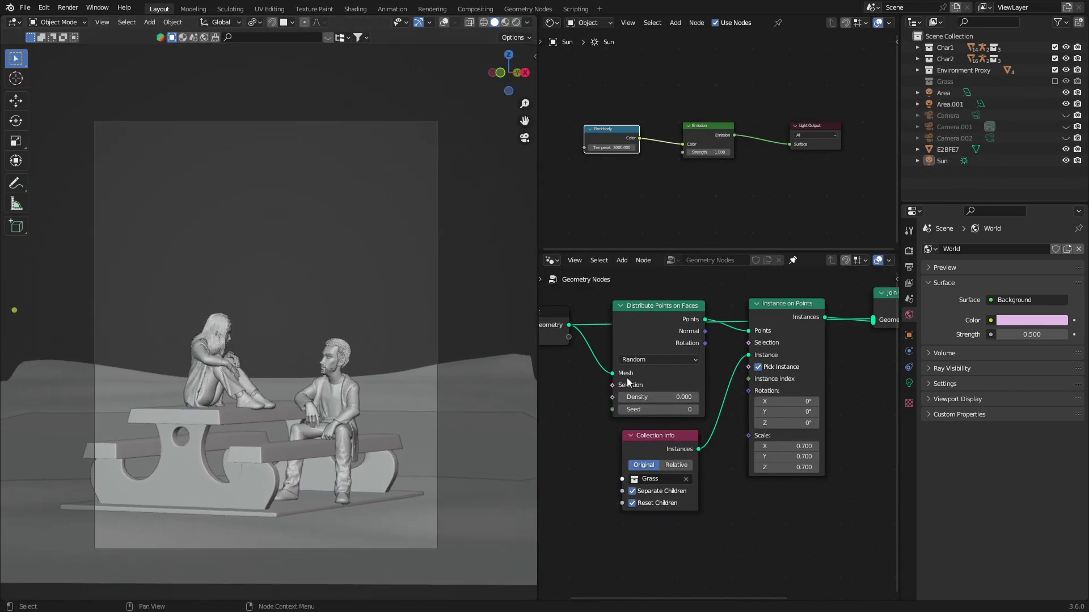
pyautogui.moveTo(658, 397); pyautogui.dragTo(704, 397)
pyautogui.click(372, 299)
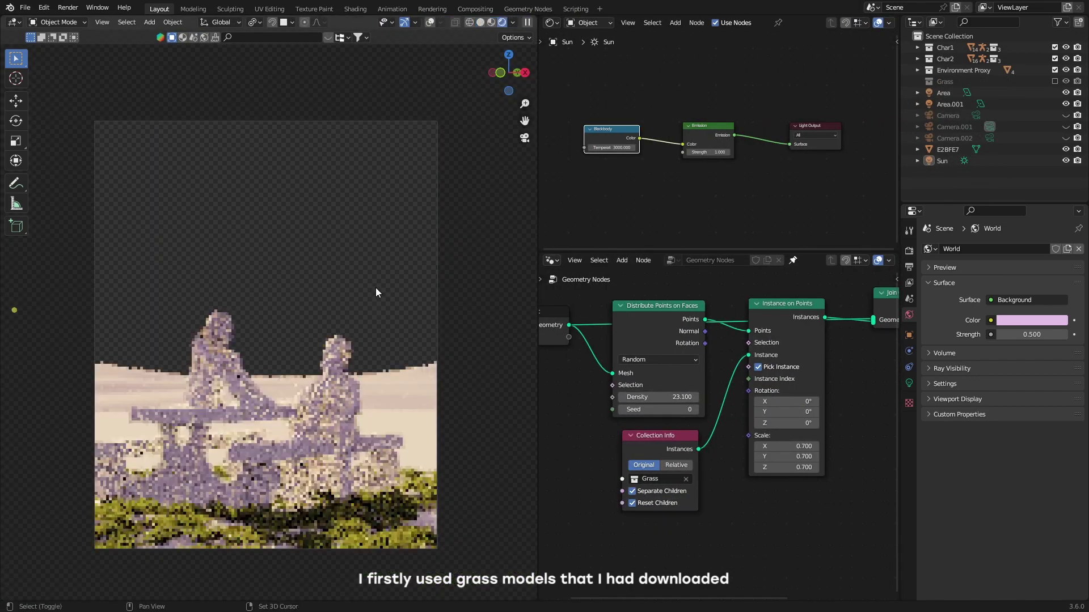
pyautogui.scroll(1, 369, 264)
pyautogui.moveTo(663, 403); pyautogui.dragTo(659, 397)
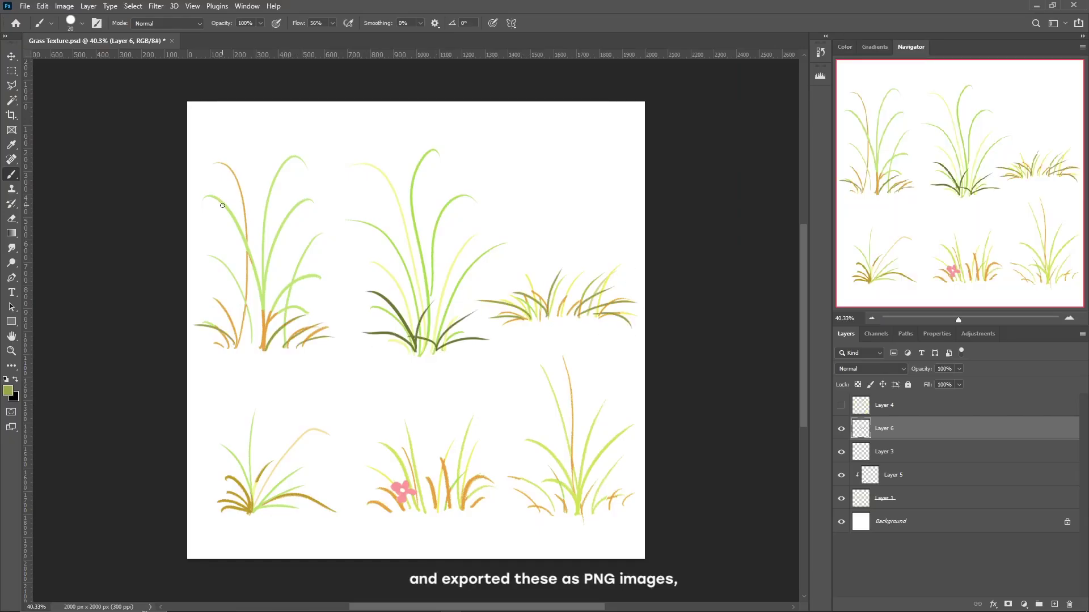
pyautogui.click(25, 5)
pyautogui.moveTo(85, 178)
pyautogui.click(205, 178)
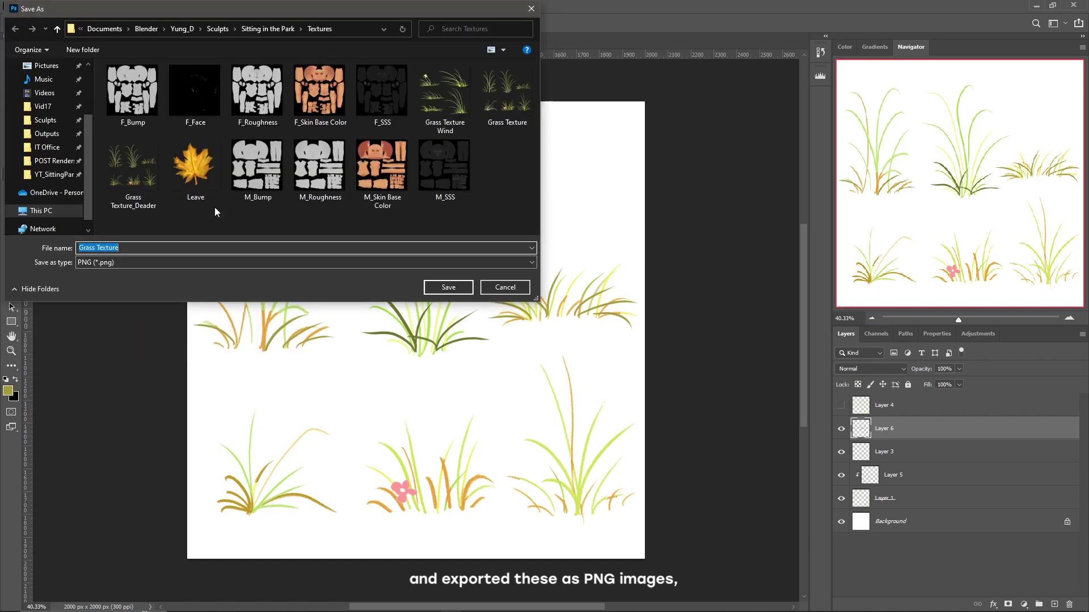
pyautogui.click(504, 287)
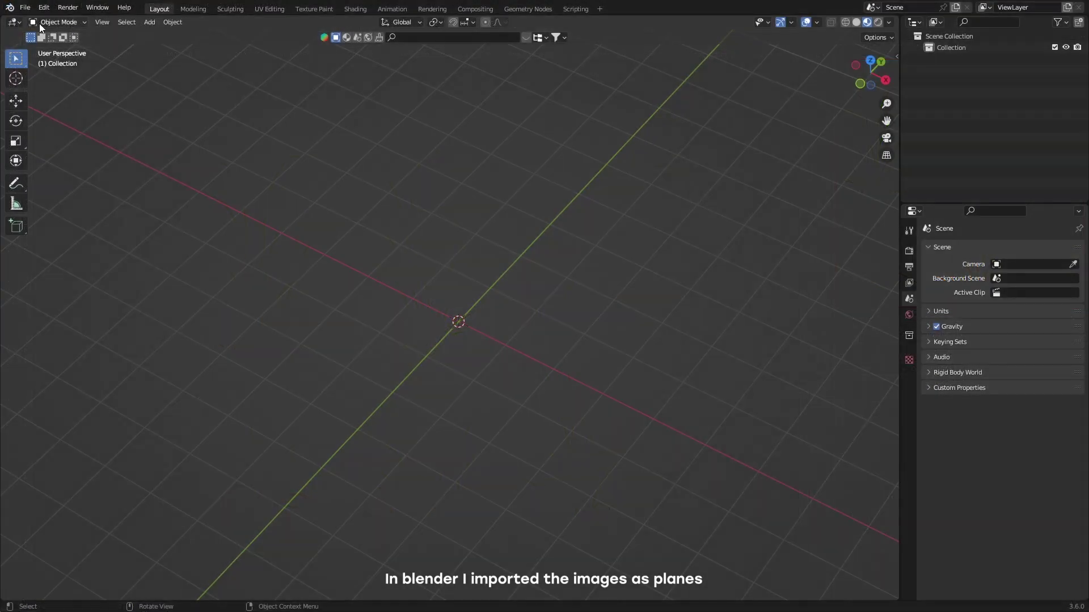
# In Blender, import the Grass Texture image as a plane, scale it up and rotate it 90° about X.
pyautogui.click(25, 7)
pyautogui.moveTo(83, 160)
pyautogui.click(177, 334)
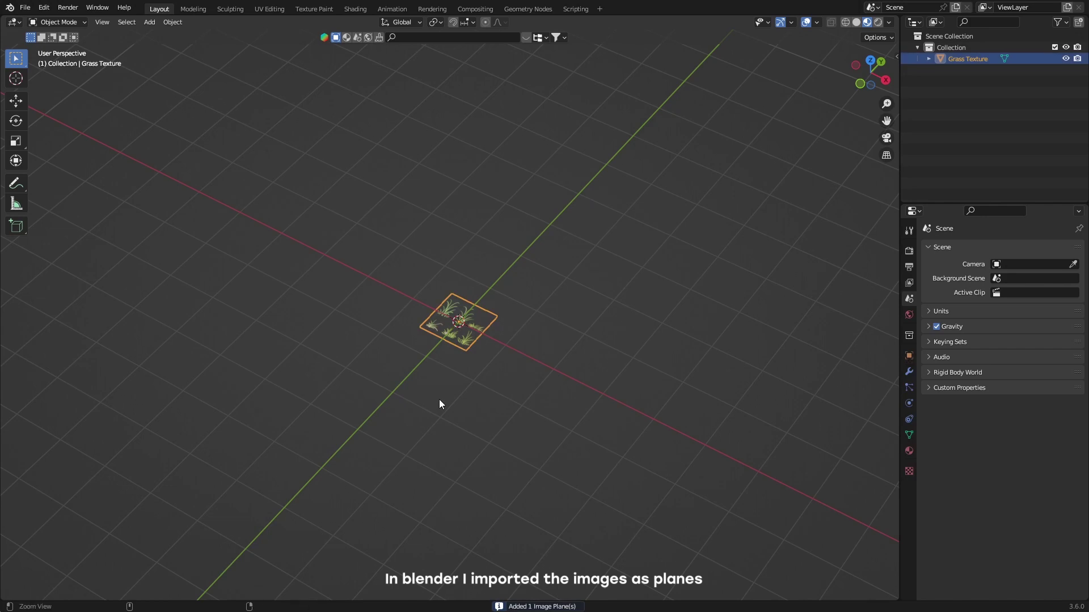
pyautogui.press('s')
pyautogui.click(590, 294)
pyautogui.write('rx90')
pyautogui.press('Return')
# Cut around each painted grass clump on the plane with the Knife tool and delete the surplus faces between them.
pyautogui.press('KP_1')
pyautogui.press('Tab')
pyautogui.press('k')
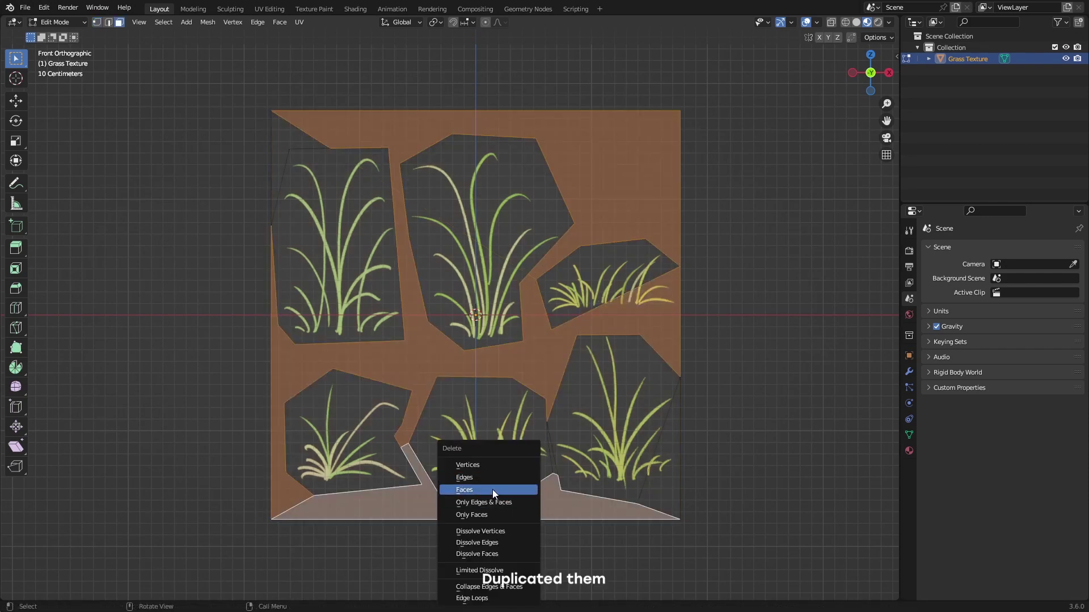
pyautogui.click(492, 489)
pyautogui.press('Tab')
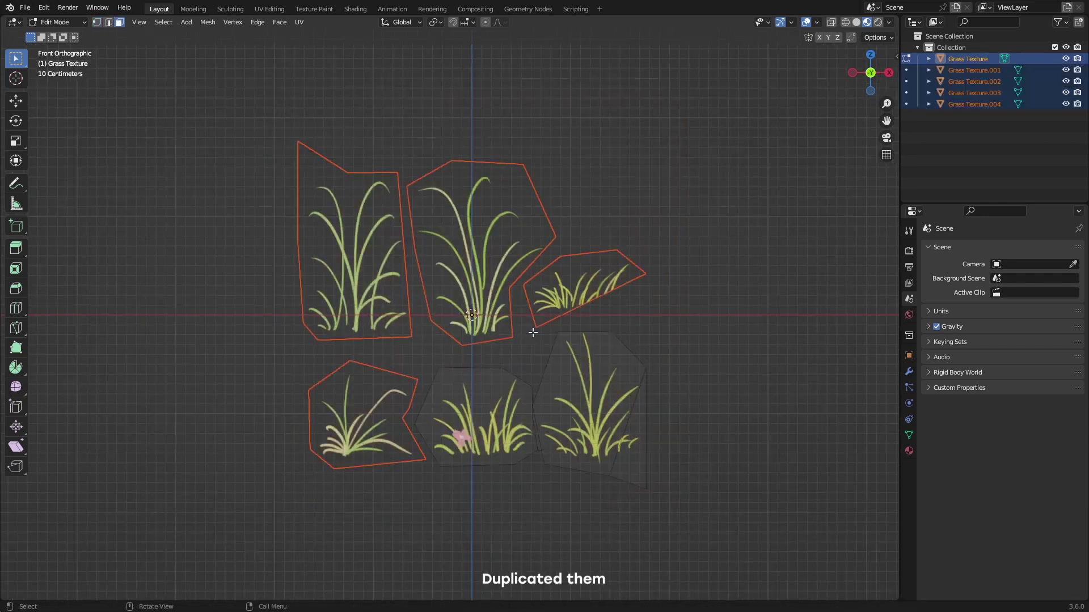
# Move the separated grass clumps and place duplicates at different angles to build a dense grass tuft.
pyautogui.press('g')
pyautogui.press('x')
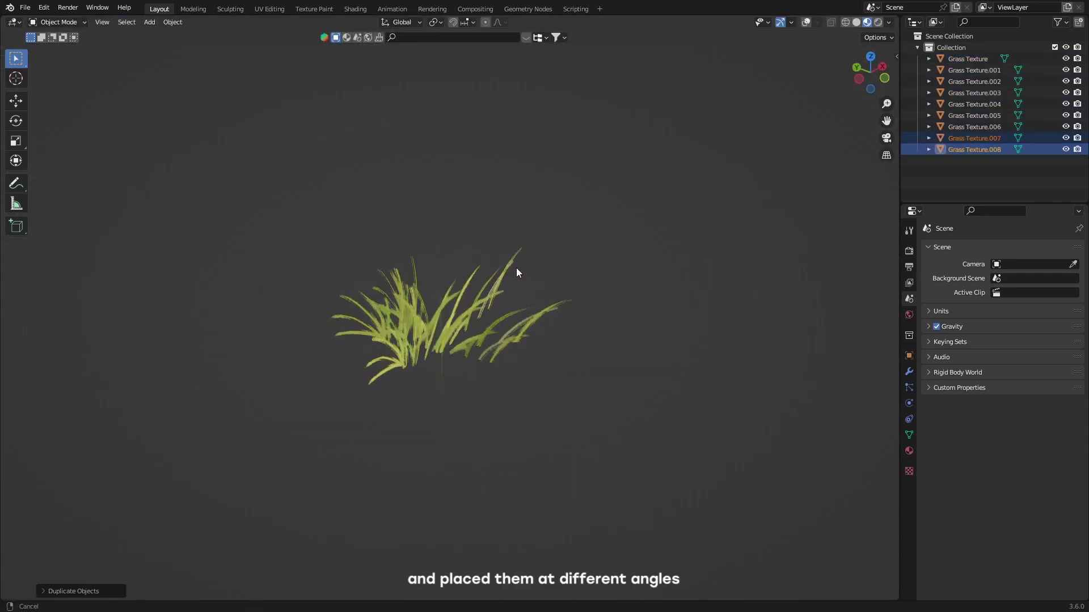
pyautogui.moveTo(516, 268); pyautogui.dragTo(561, 260, button='middle')
pyautogui.click(561, 260)
pyautogui.moveTo(549, 219); pyautogui.dragTo(656, 230, button='middle')
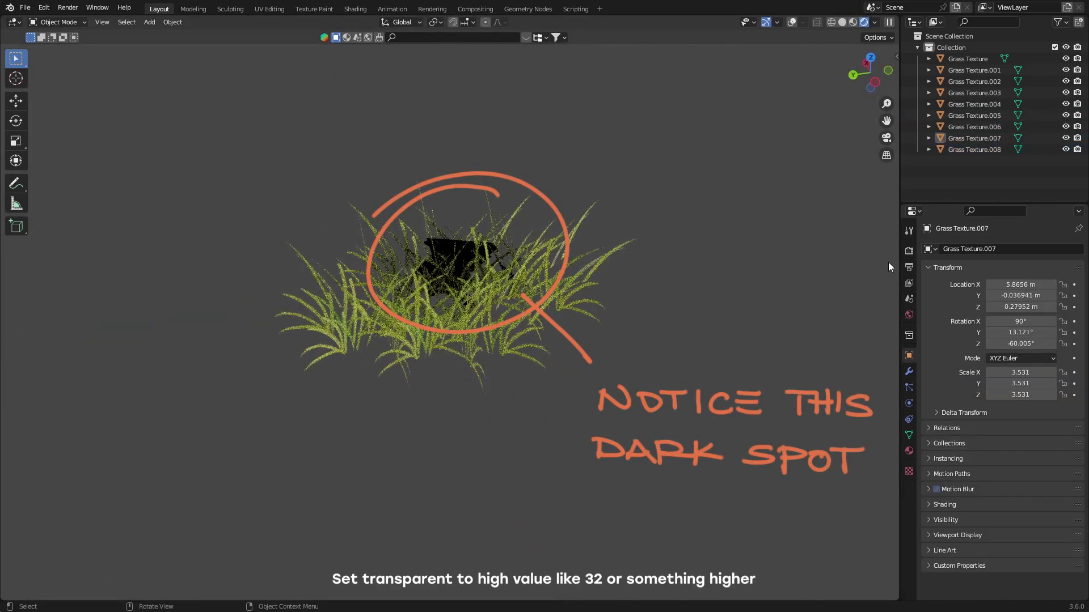
# Set the transparent light path max bounces to 32 and switch the viewport to material preview shading.
pyautogui.click(910, 250)
pyautogui.scroll(-8, 977, 530)
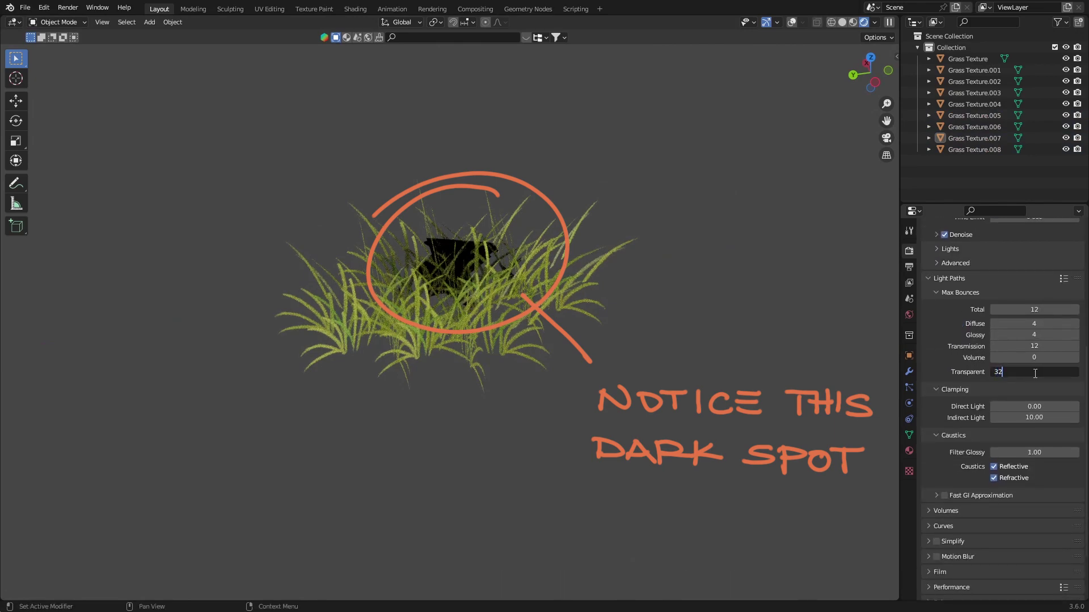
pyautogui.press('Return')
pyautogui.moveTo(556, 304)
pyautogui.mouseDown(button='middle')
pyautogui.moveTo(597, 328)
pyautogui.moveTo(563, 359)
pyautogui.moveTo(566, 339)
pyautogui.moveTo(505, 341)
pyautogui.moveTo(636, 315)
pyautogui.moveTo(569, 327)
pyautogui.moveTo(679, 345)
pyautogui.moveTo(607, 342)
pyautogui.moveTo(608, 318)
pyautogui.moveTo(633, 336)
pyautogui.moveTo(632, 355)
pyautogui.moveTo(649, 350)
pyautogui.moveTo(637, 377)
pyautogui.moveTo(607, 312)
pyautogui.moveTo(546, 312)
pyautogui.mouseUp(button='middle')
pyautogui.press('z')
pyautogui.click(575, 311)
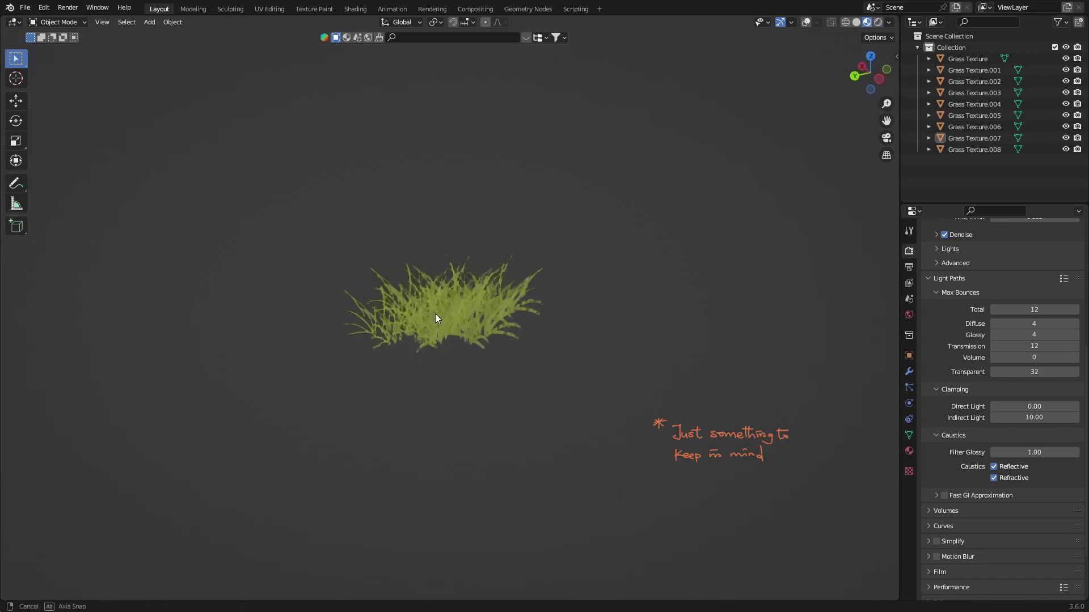
pyautogui.moveTo(434, 313); pyautogui.dragTo(628, 260, button='middle')
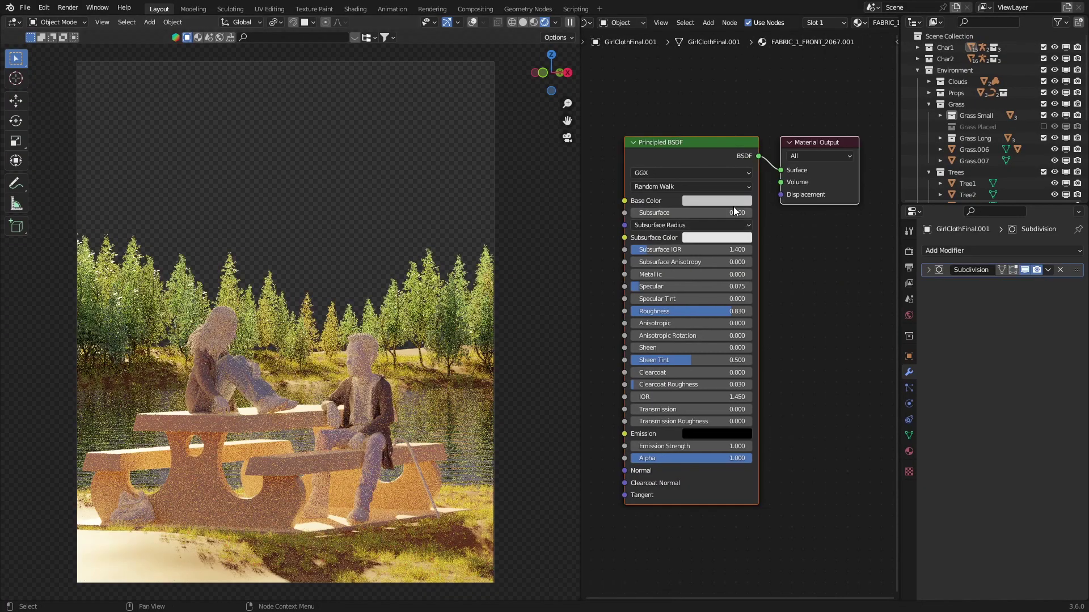
# Pick a new base colour for the girl's clothing material FABRIC_1_FRONT_2067.001.
pyautogui.click(725, 201)
pyautogui.click(737, 74)
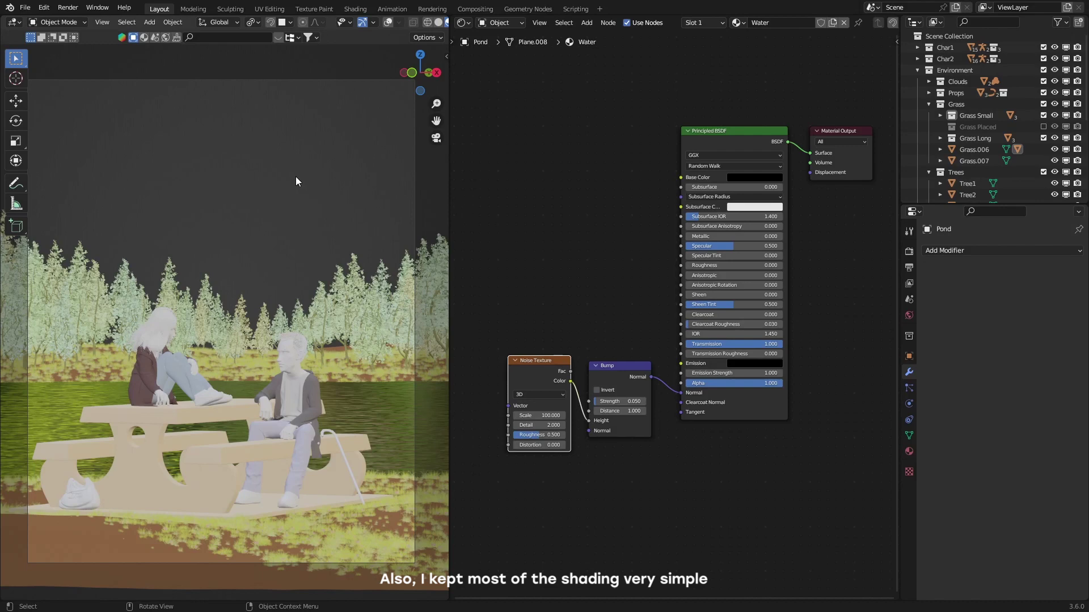
# Isolate the pond in local view and lighten the base colour of its Water material.
pyautogui.moveTo(295, 176); pyautogui.dragTo(134, 194, button='middle')
pyautogui.moveTo(222, 212); pyautogui.dragTo(209, 216, button='middle')
pyautogui.press('KP_Divide')
pyautogui.scroll(6, 249, 240)
pyautogui.moveTo(528, 374); pyautogui.dragTo(519, 372)
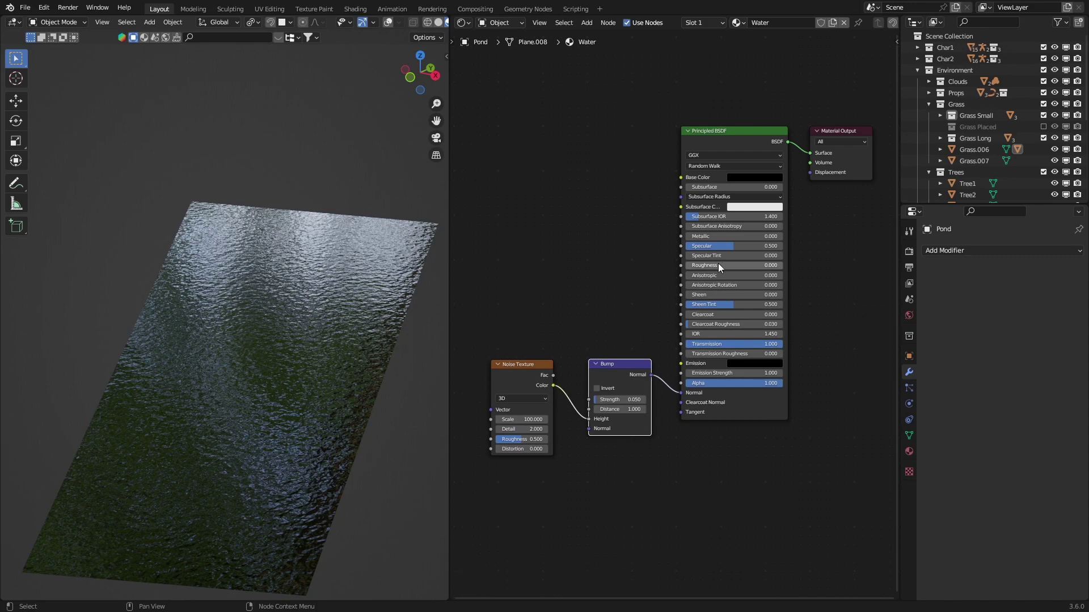
pyautogui.click(765, 179)
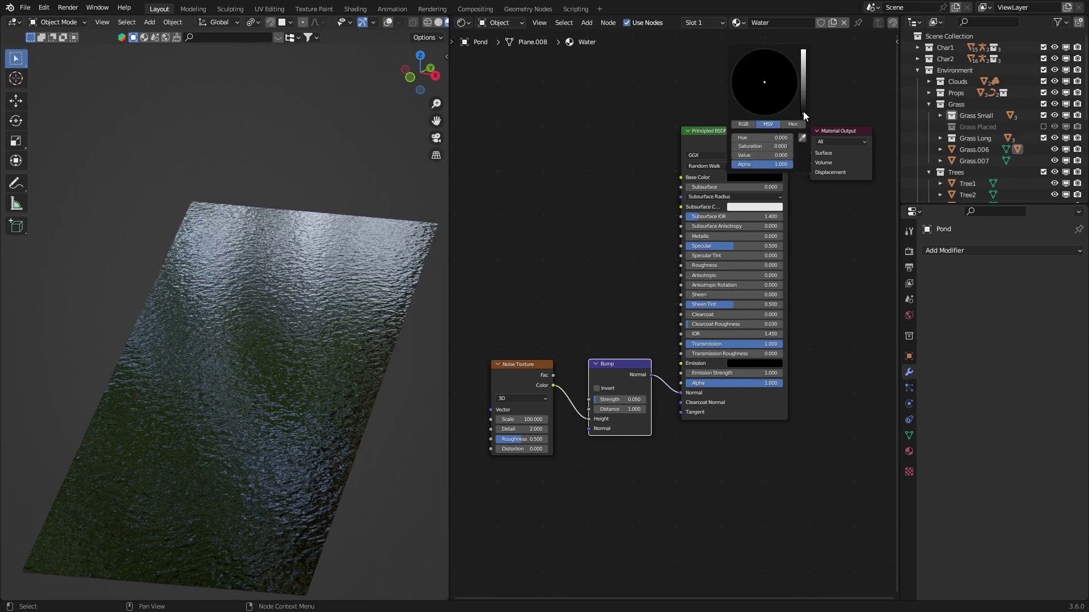
pyautogui.moveTo(803, 113); pyautogui.dragTo(803, 71)
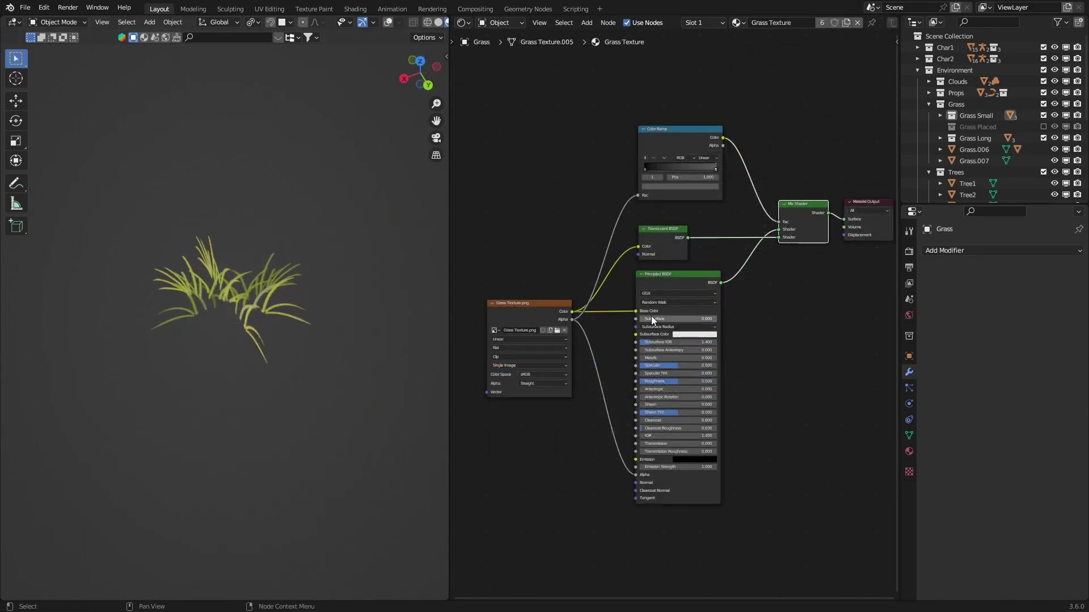
# Rearrange the Principled BSDF and Mix Shader nodes in the Grass Texture material.
pyautogui.moveTo(680, 285); pyautogui.dragTo(683, 288)
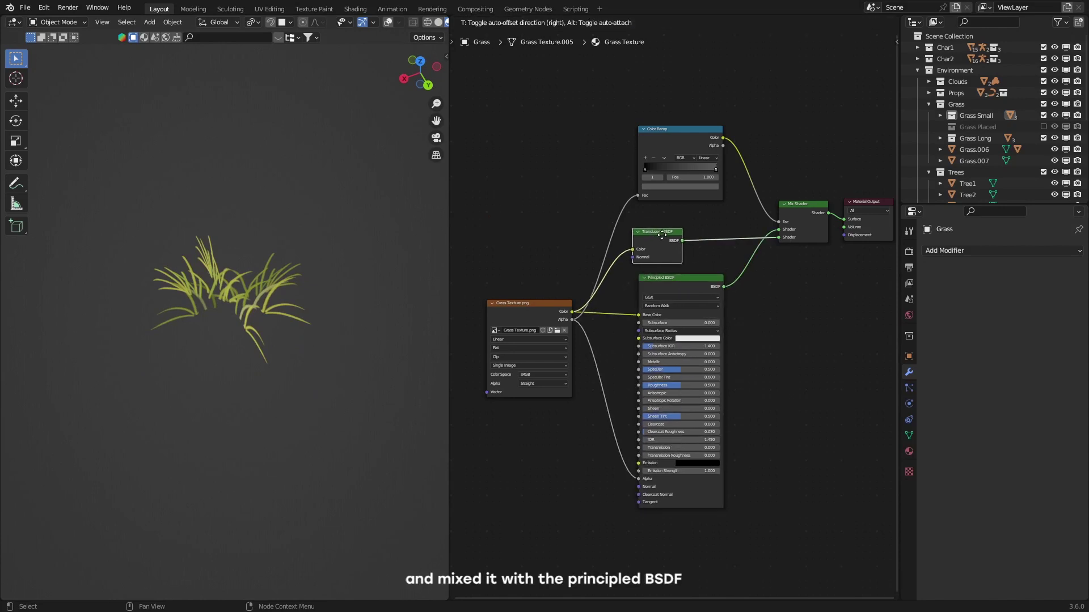
pyautogui.moveTo(812, 214); pyautogui.dragTo(777, 223)
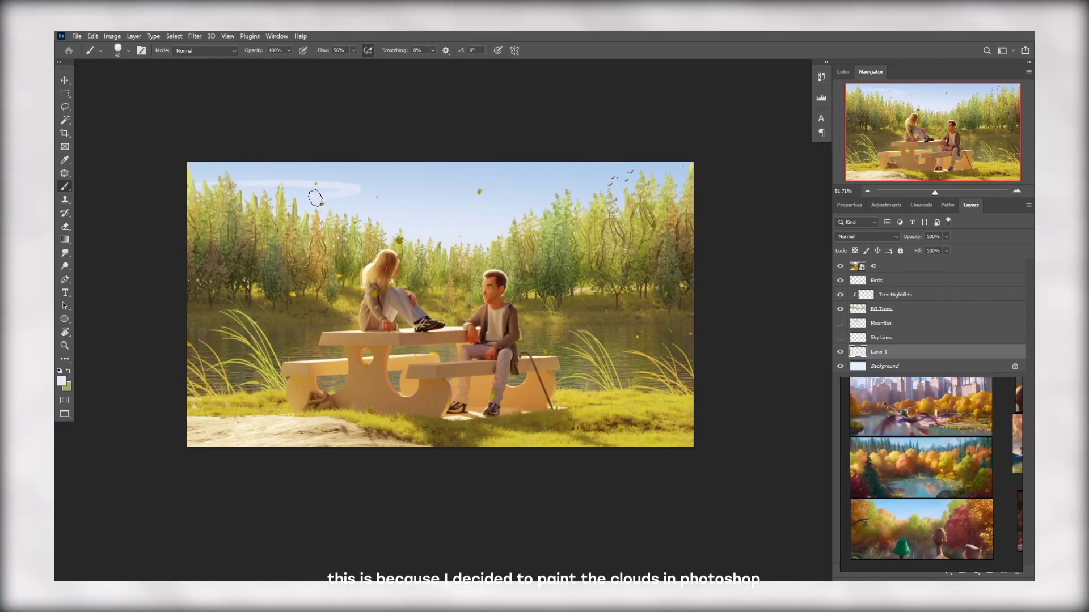
# In Photoshop, paint soft cloud strokes across the sky on Layer 1, above the Background.
pyautogui.moveTo(305, 211)
pyautogui.mouseDown()
pyautogui.moveTo(181, 189)
pyautogui.moveTo(302, 188)
pyautogui.moveTo(313, 198)
pyautogui.moveTo(293, 205)
pyautogui.moveTo(414, 214)
pyautogui.moveTo(273, 198)
pyautogui.mouseUp()
pyautogui.moveTo(504, 188); pyautogui.dragTo(655, 168)
pyautogui.moveTo(591, 186)
pyautogui.mouseDown()
pyautogui.moveTo(625, 175)
pyautogui.moveTo(548, 184)
pyautogui.moveTo(678, 194)
pyautogui.mouseUp()
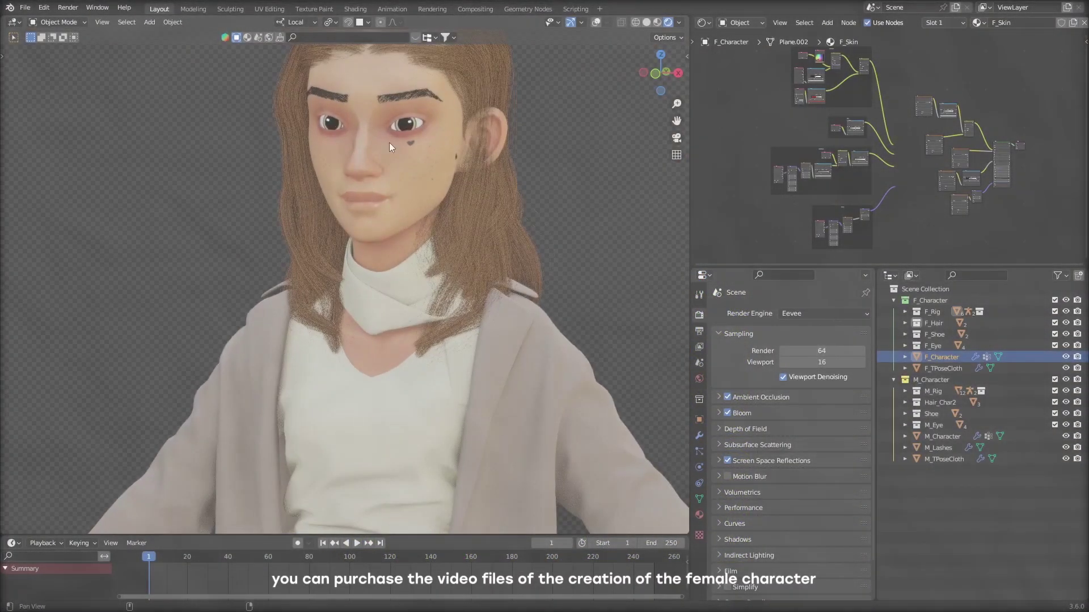
# Examine the finished female character up close in Blender, and select the male character to inspect his face.
pyautogui.scroll(4, 389, 141)
pyautogui.moveTo(403, 243); pyautogui.dragTo(380, 370, button='middle')
pyautogui.scroll(-3, 379, 369)
pyautogui.scroll(-6, 379, 370)
pyautogui.keyDown('shift'); pyautogui.moveTo(445, 285); pyautogui.dragTo(385, 236, button='middle'); pyautogui.keyUp('shift')
pyautogui.click(386, 236)
pyautogui.scroll(7, 385, 236)
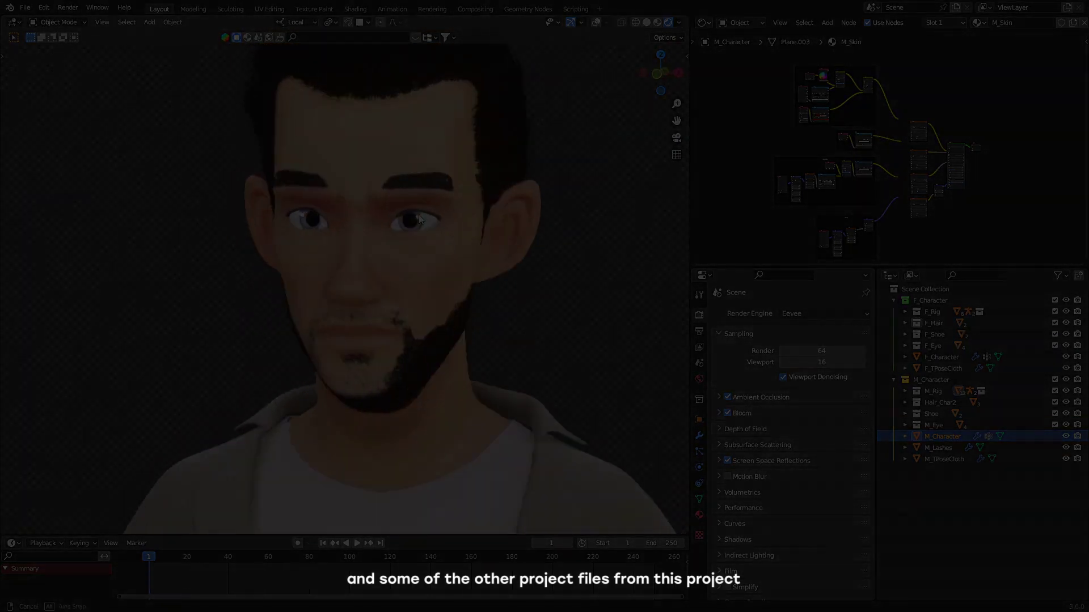